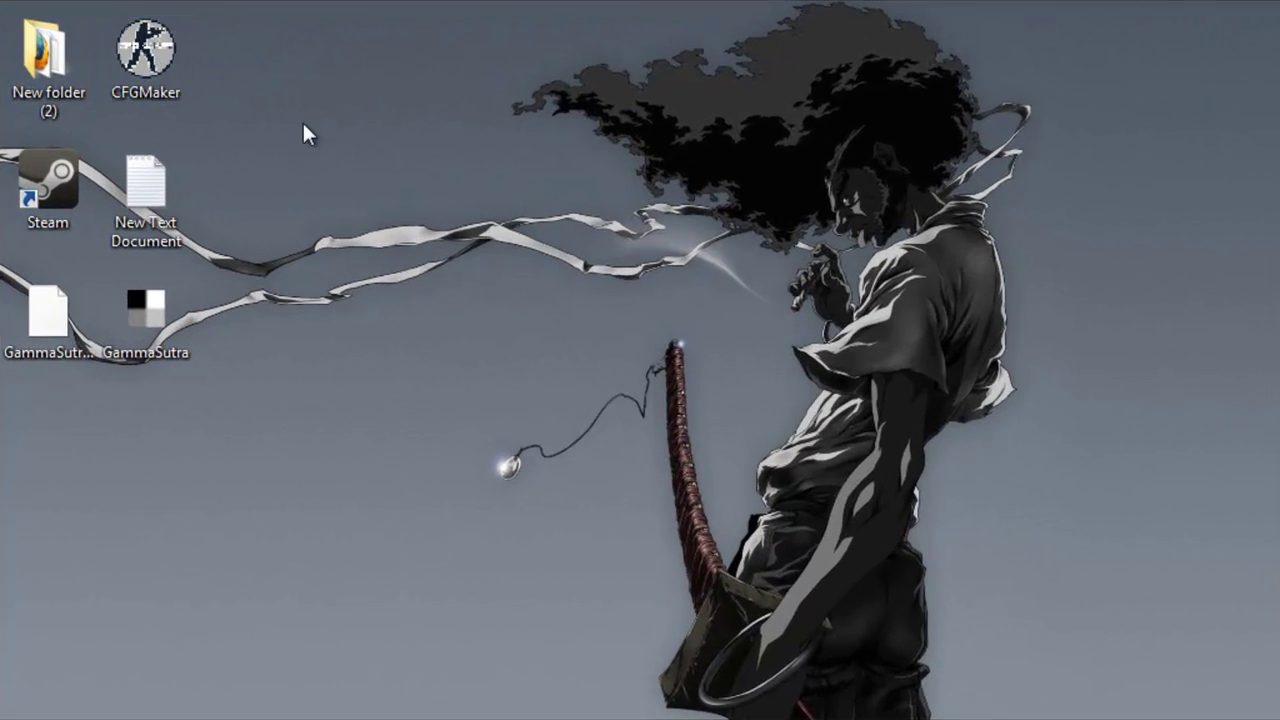
Step: Move the CFGMaker program file to an empty area of the desktop, apart from the other icons
left_click_drag(305, 133, 319, 131)
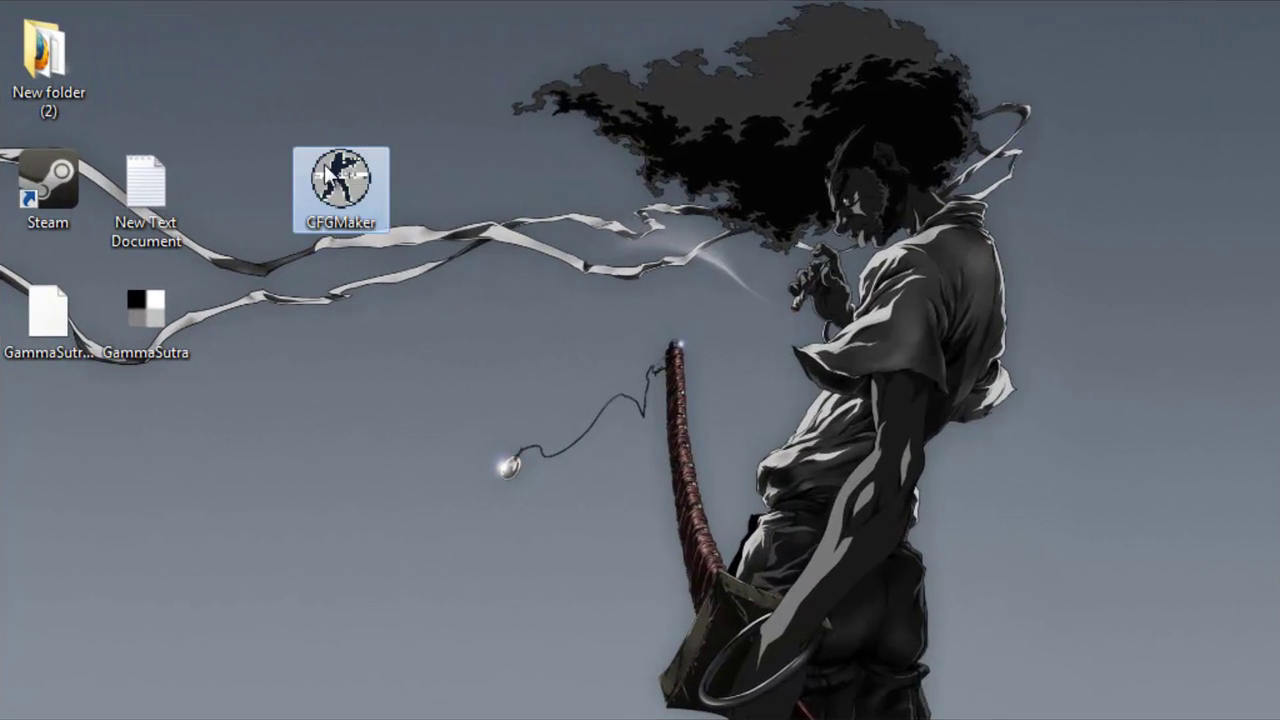
left_click_drag(330, 178, 325, 86)
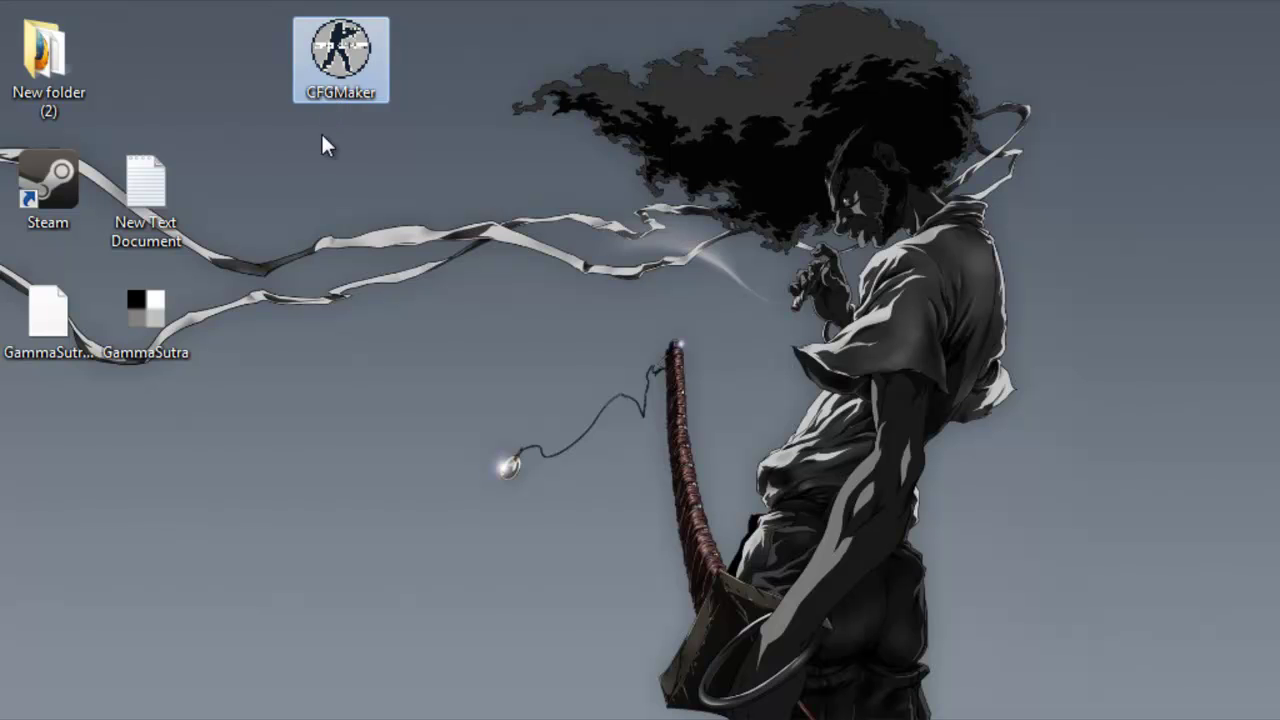
Step: Switch to the browser and look through the satanioN.dk/cs site that offers the CFGMaker download
left_click(287, 671)
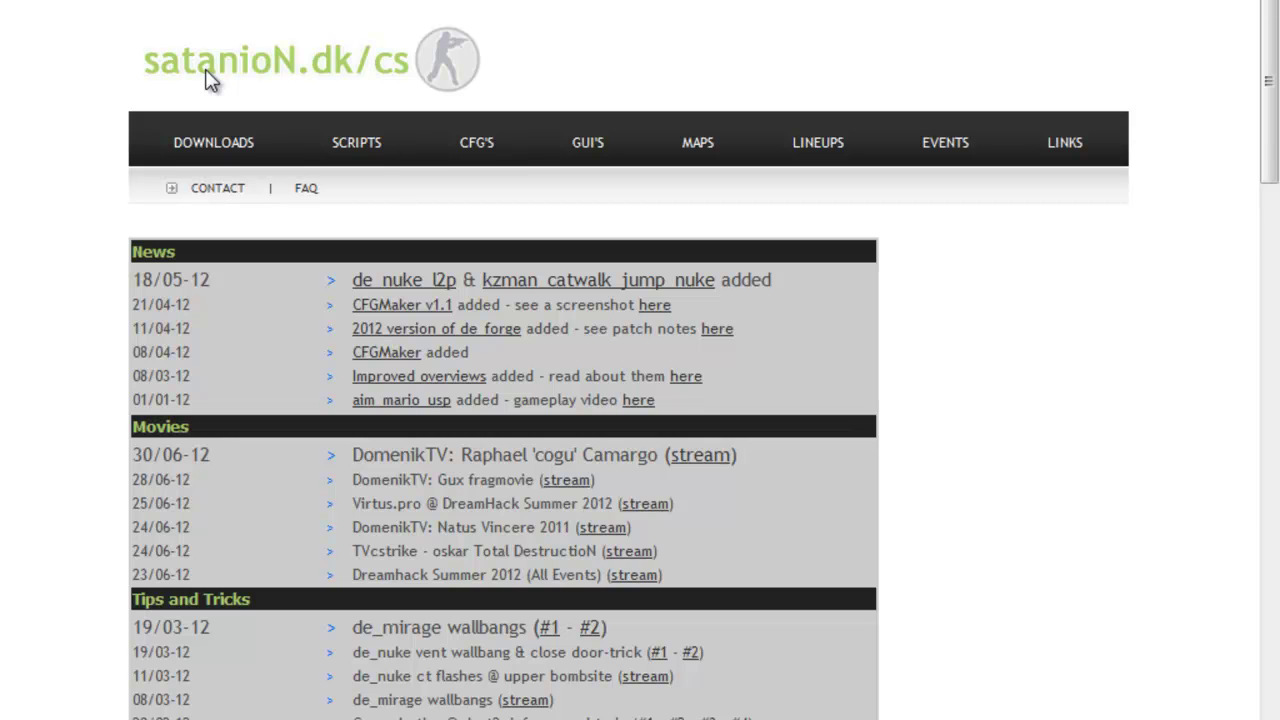
scroll(122, 185, "down", 15)
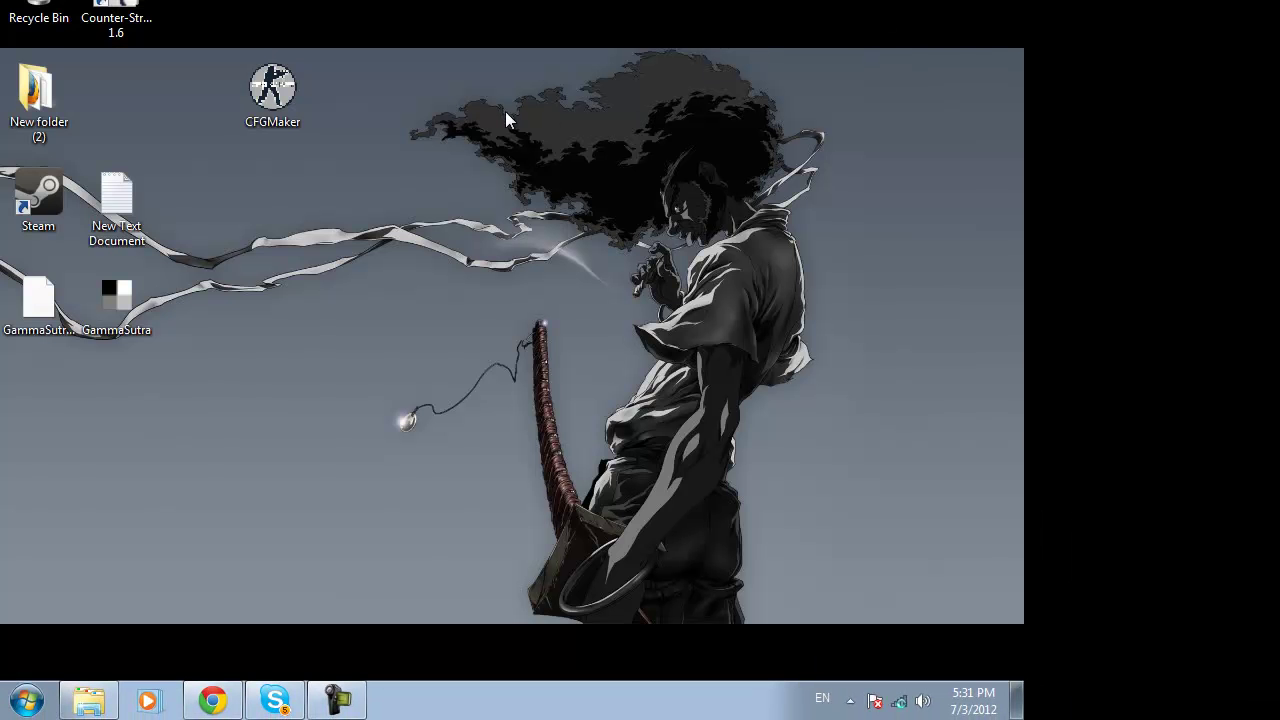
Step: Launch CFGMaker and clear all buy binds of userconfig.cfg
double_click(308, 110)
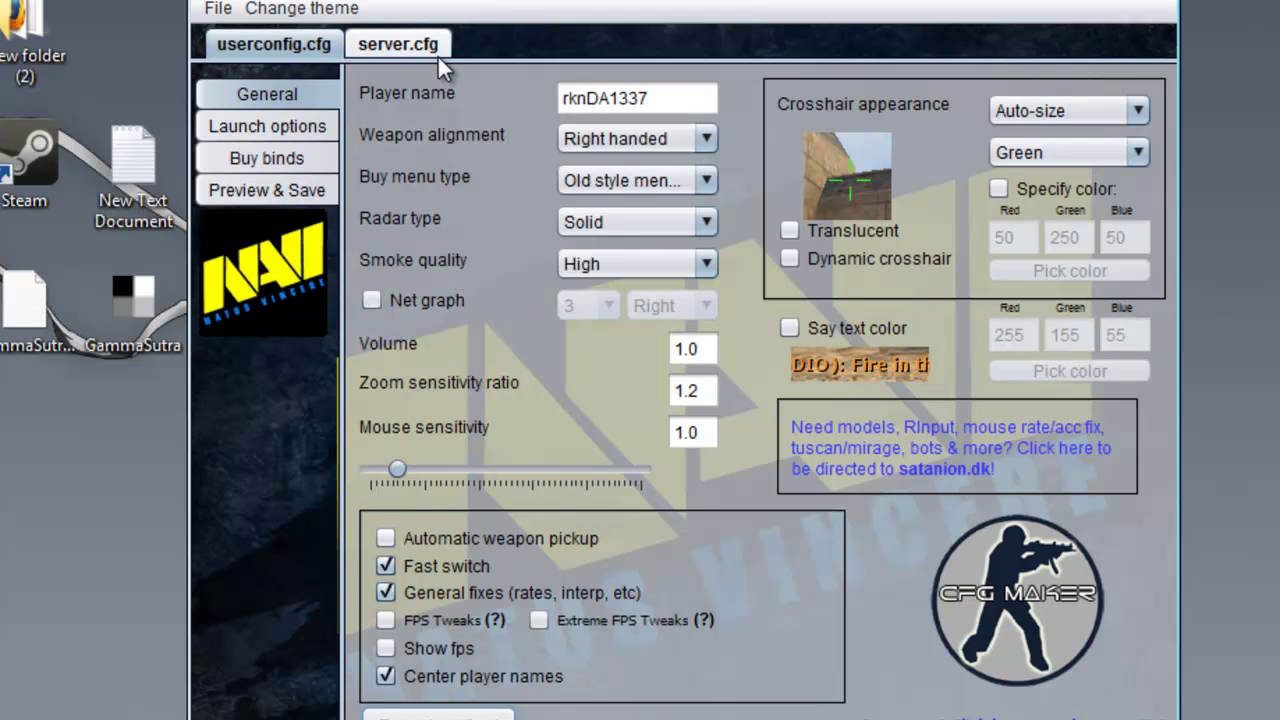
left_click(324, 120)
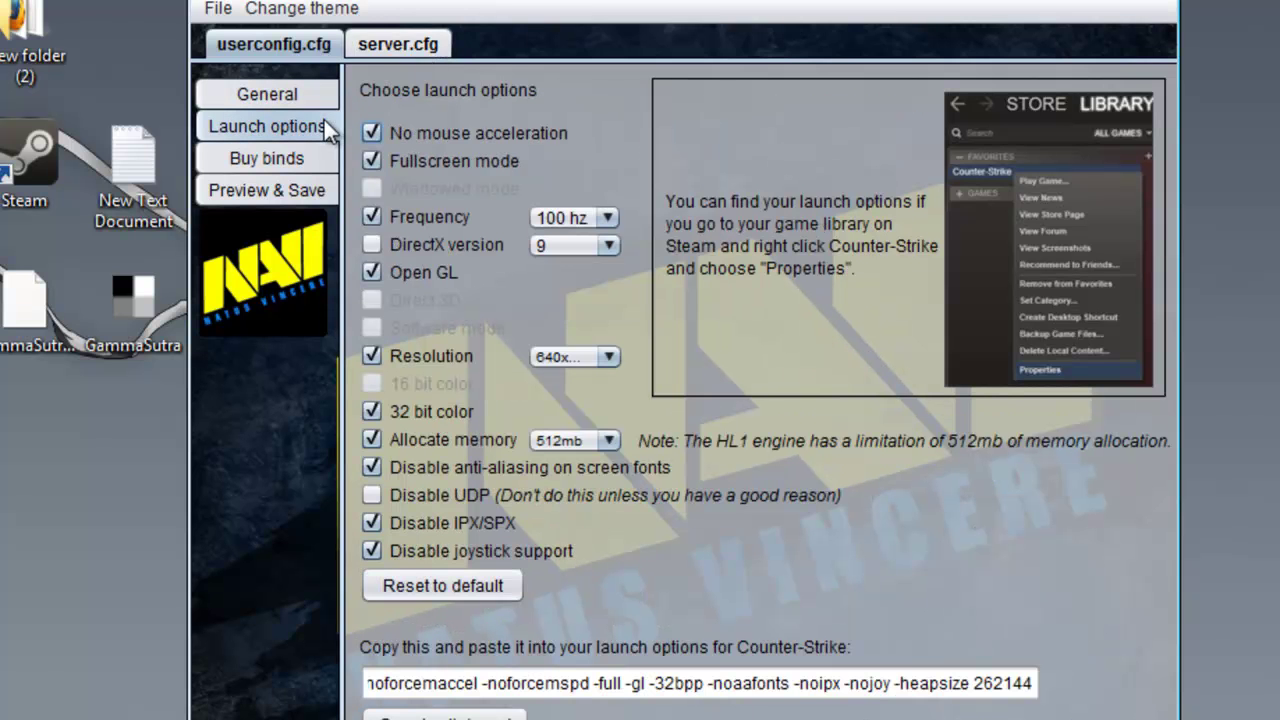
left_click(265, 158)
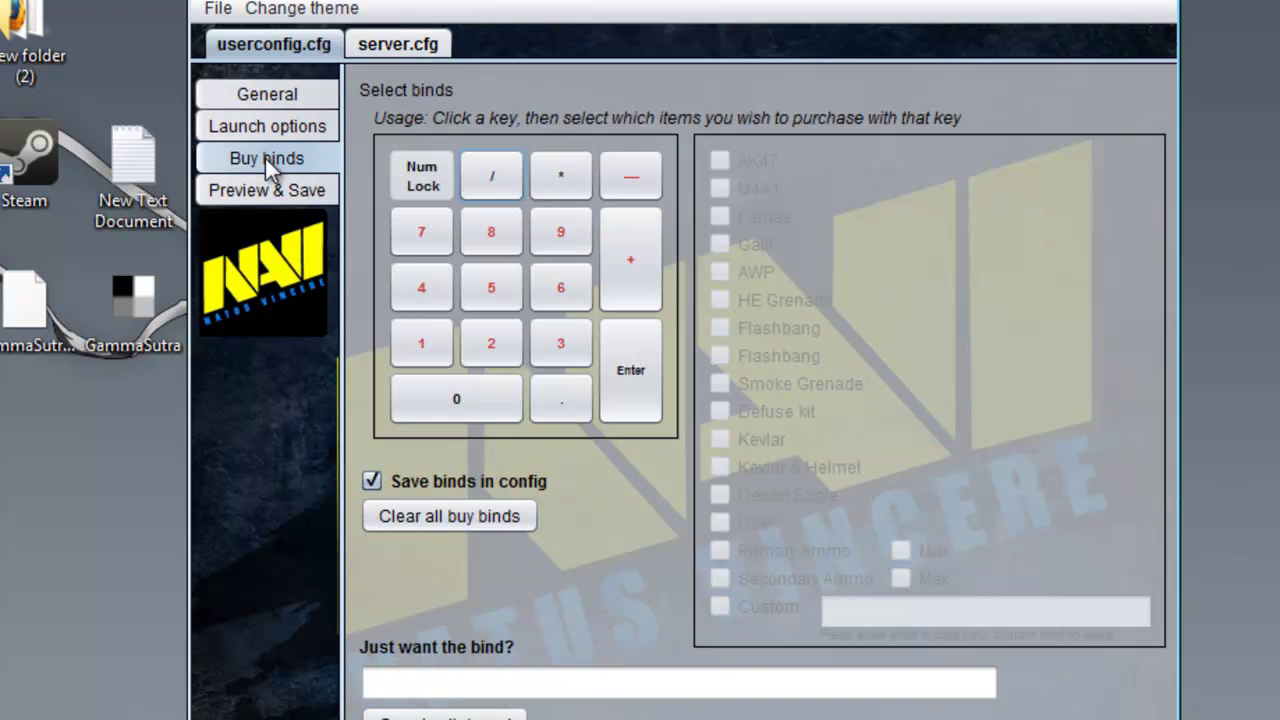
left_click(423, 515)
left_click(786, 386)
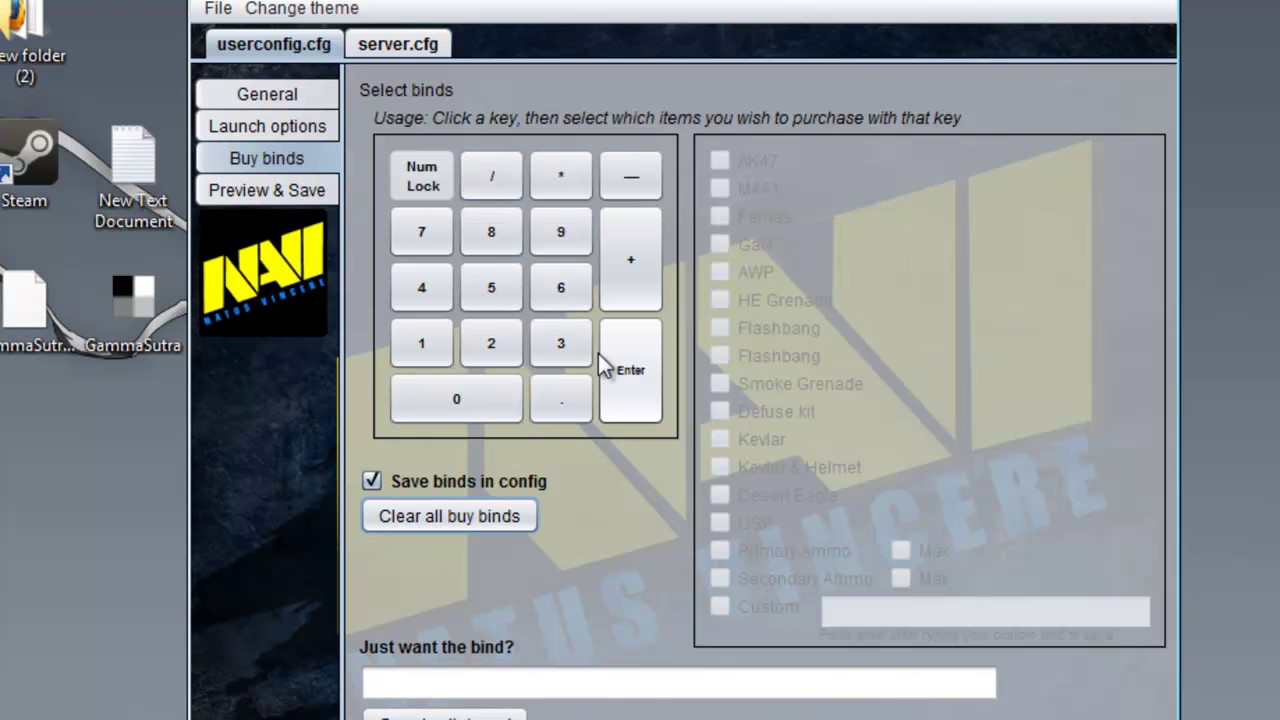
Step: Replace the player name in the general user settings with ":D"
left_click(247, 105)
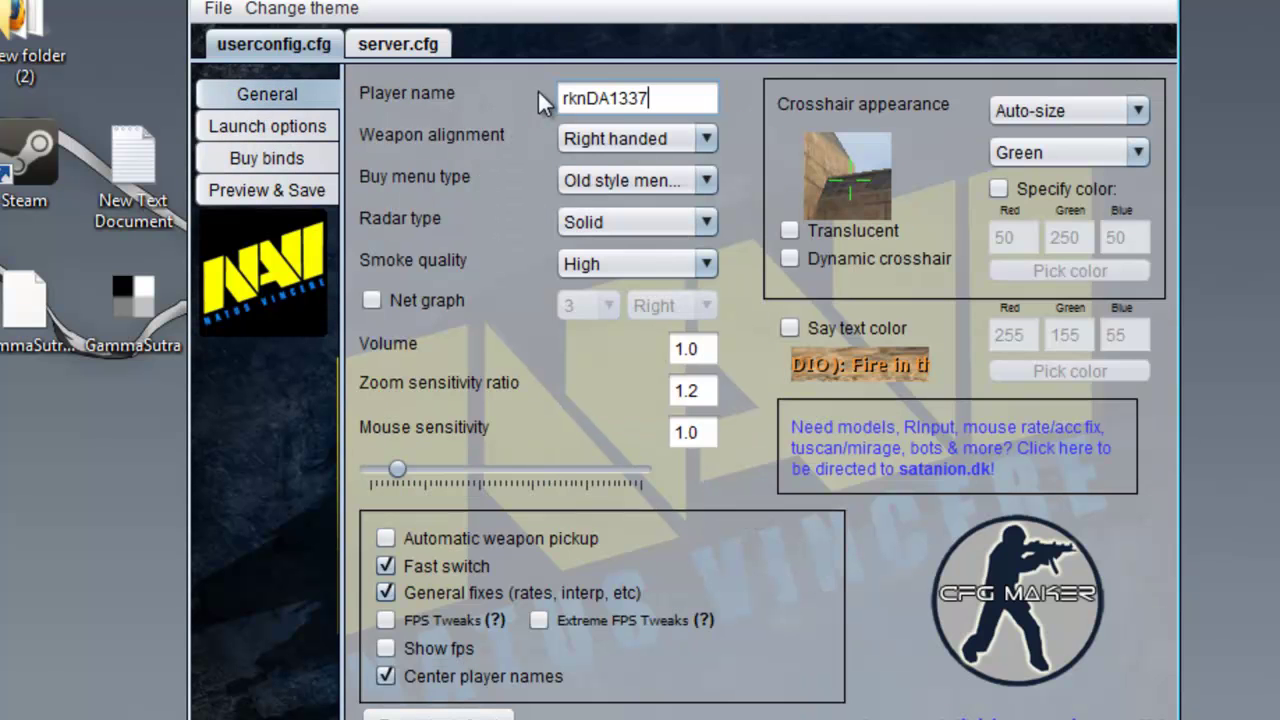
left_click_drag(646, 97, 559, 92)
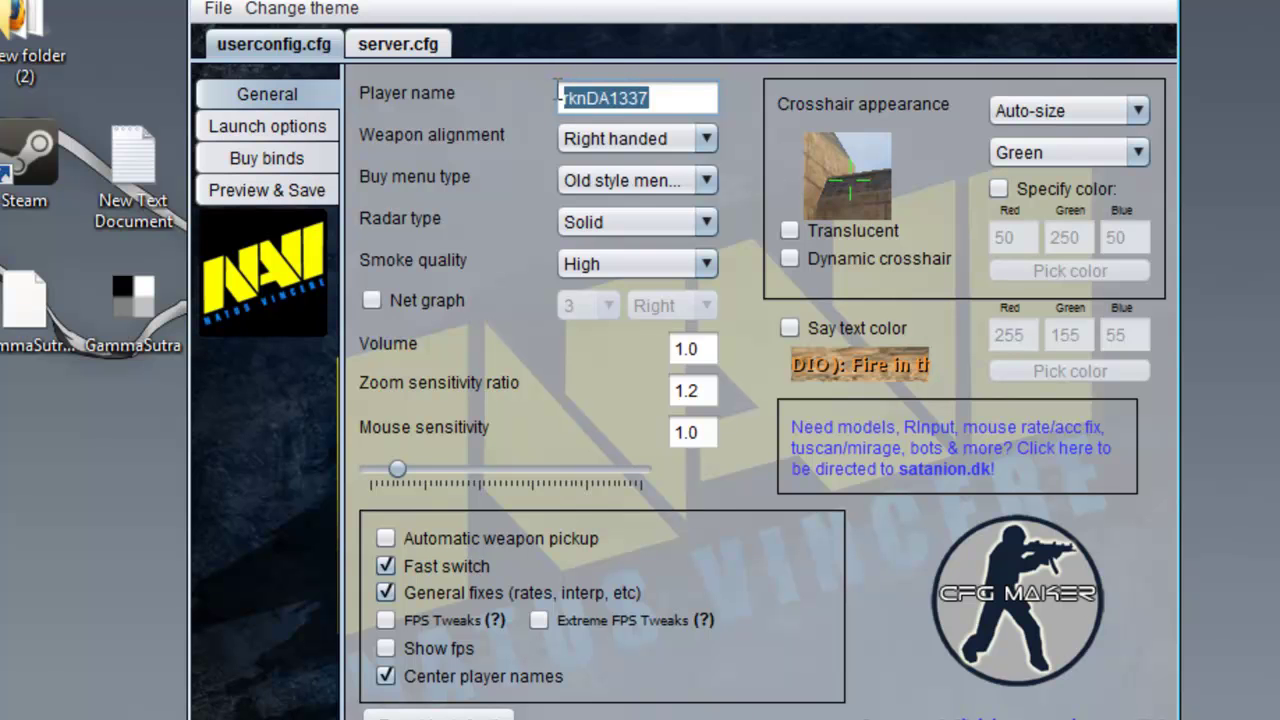
type(":D")
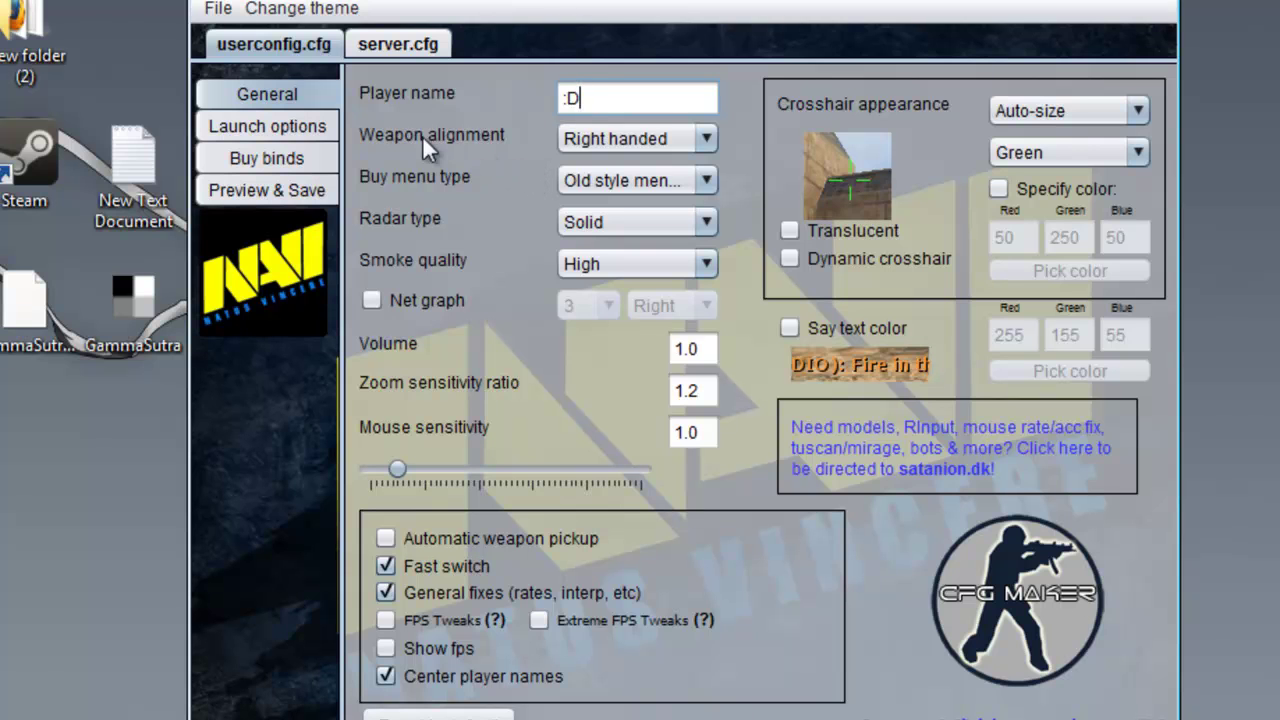
Step: Check the available choices for weapon alignment, buy menu type, radar type and smoke quality
left_click(574, 140)
left_click(577, 141)
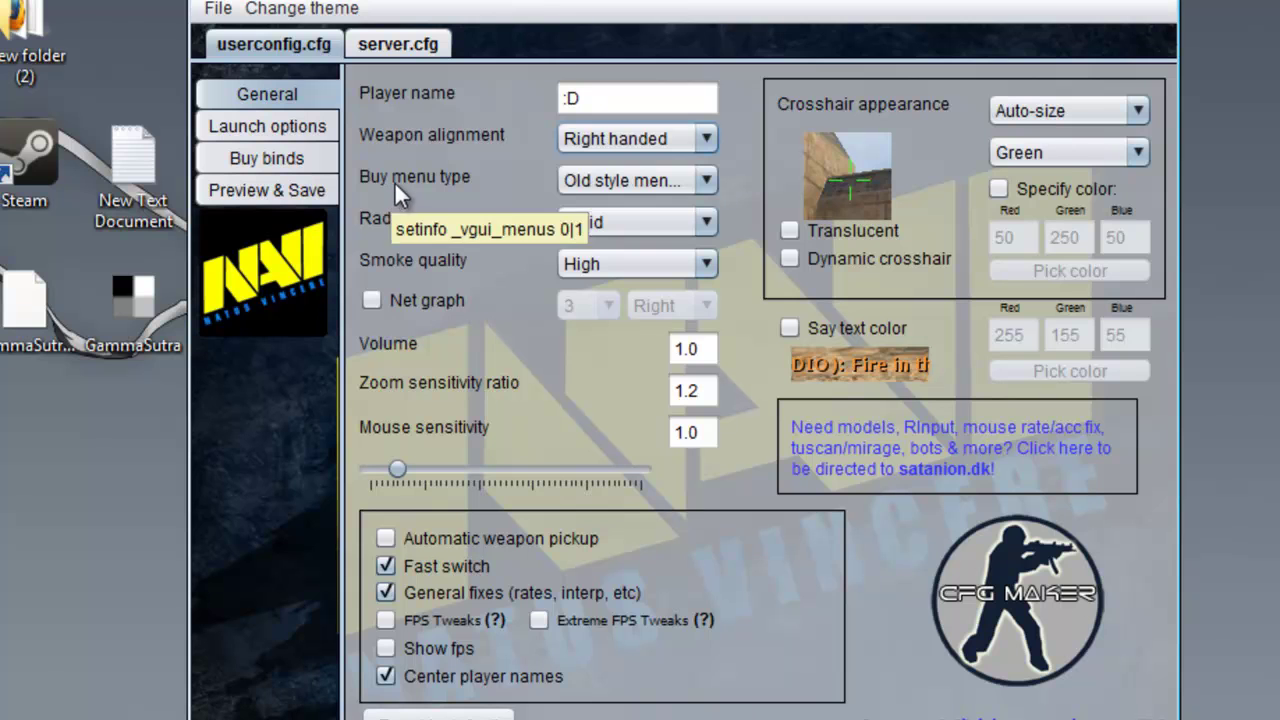
left_click(634, 200)
left_click(634, 188)
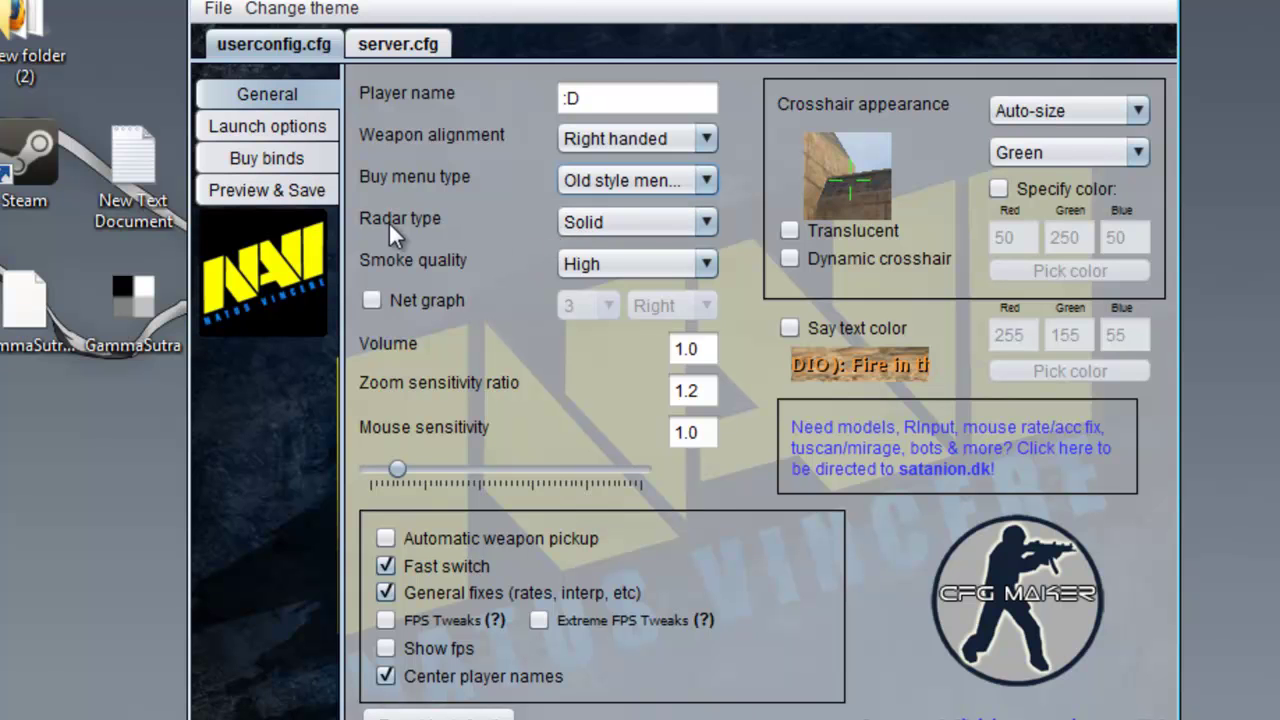
left_click(600, 223)
left_click(598, 222)
left_click(568, 264)
left_click(570, 263)
Step: Try out the net graph with its level and position choices, and turn it off again
left_click(444, 296)
left_click(670, 305)
left_click(590, 305)
left_click(686, 302)
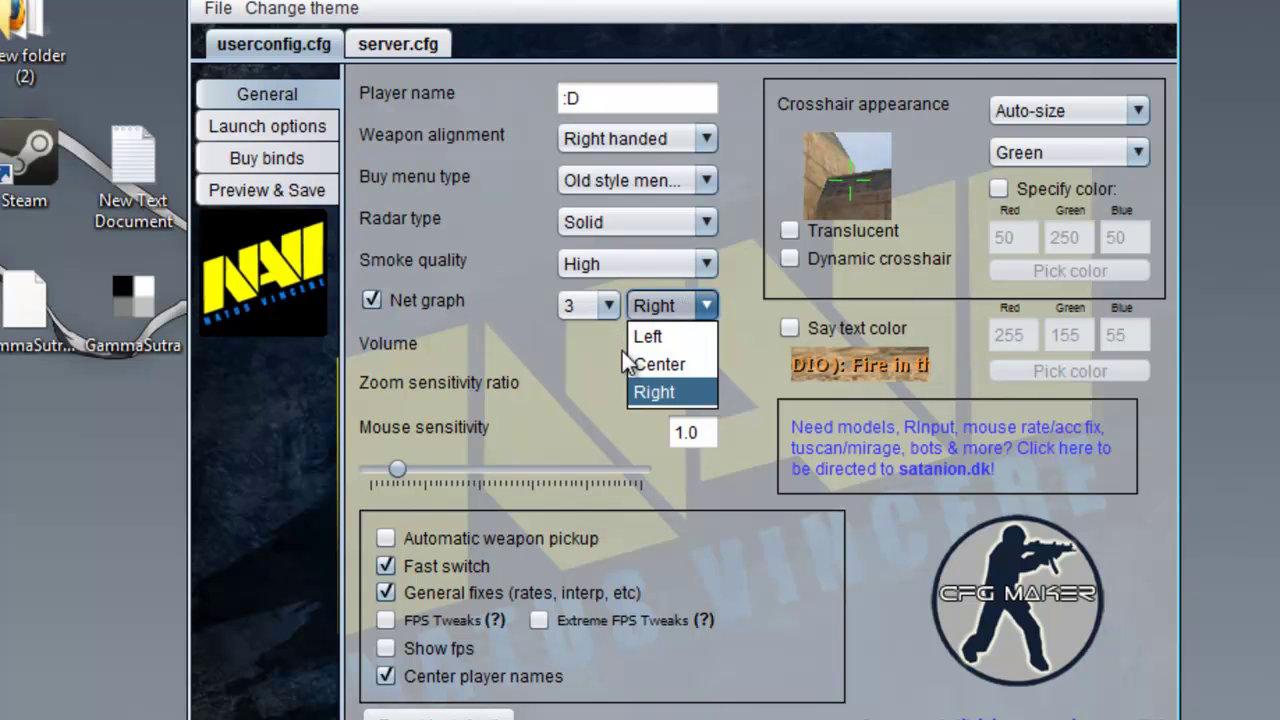
left_click(531, 297)
left_click(439, 298)
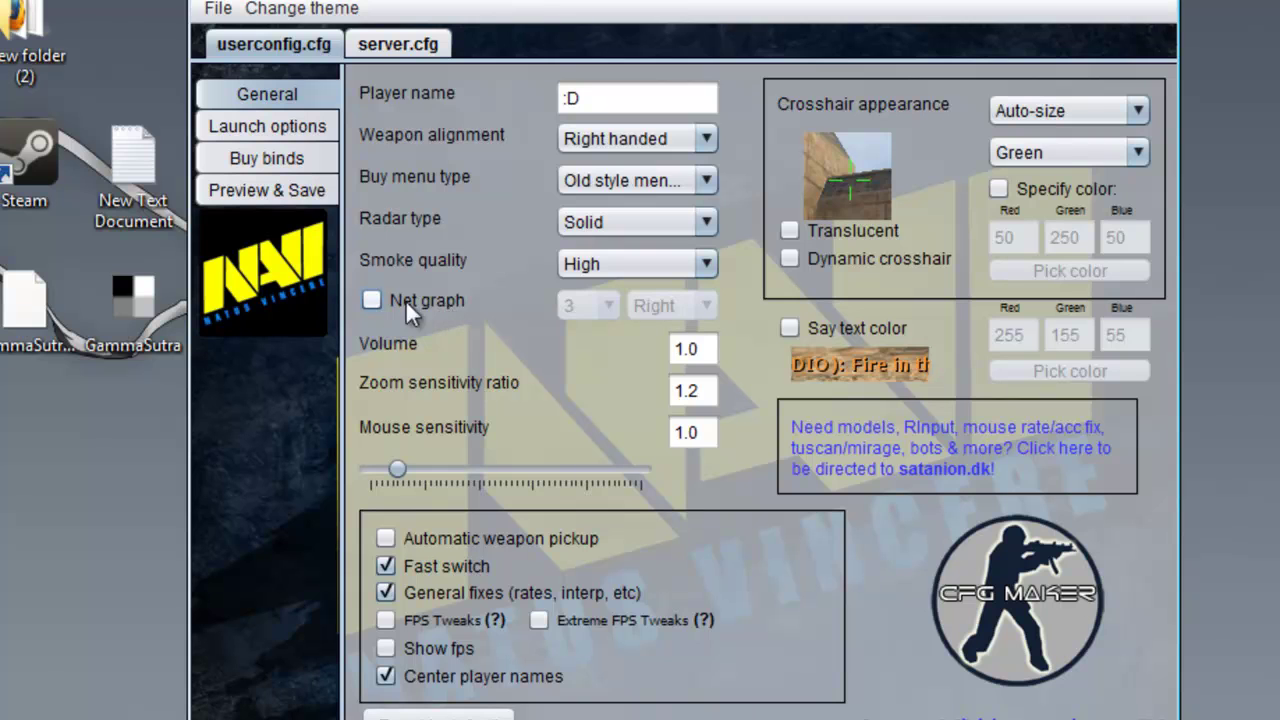
Step: Set the volume to 0.05, the zoom sensitivity ratio to 0.98 and the mouse sensitivity to 2.8
key("Tab")
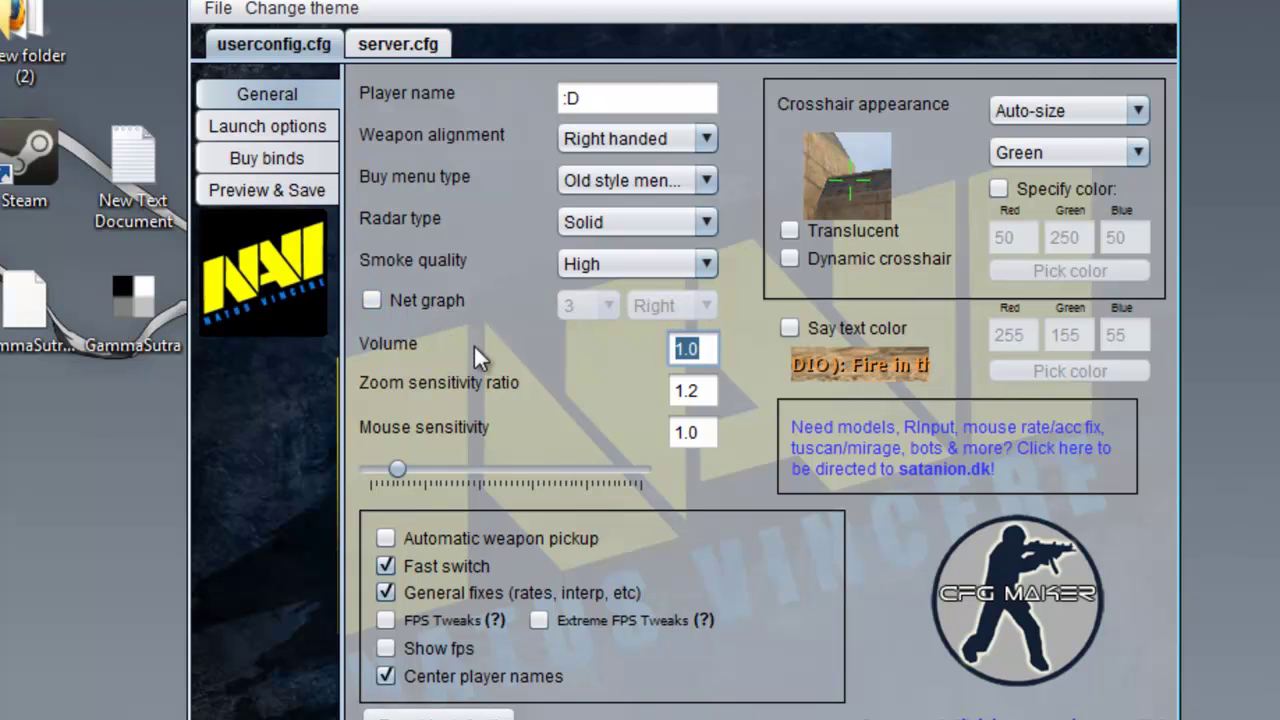
type("0.05")
left_click_drag(694, 381, 578, 391)
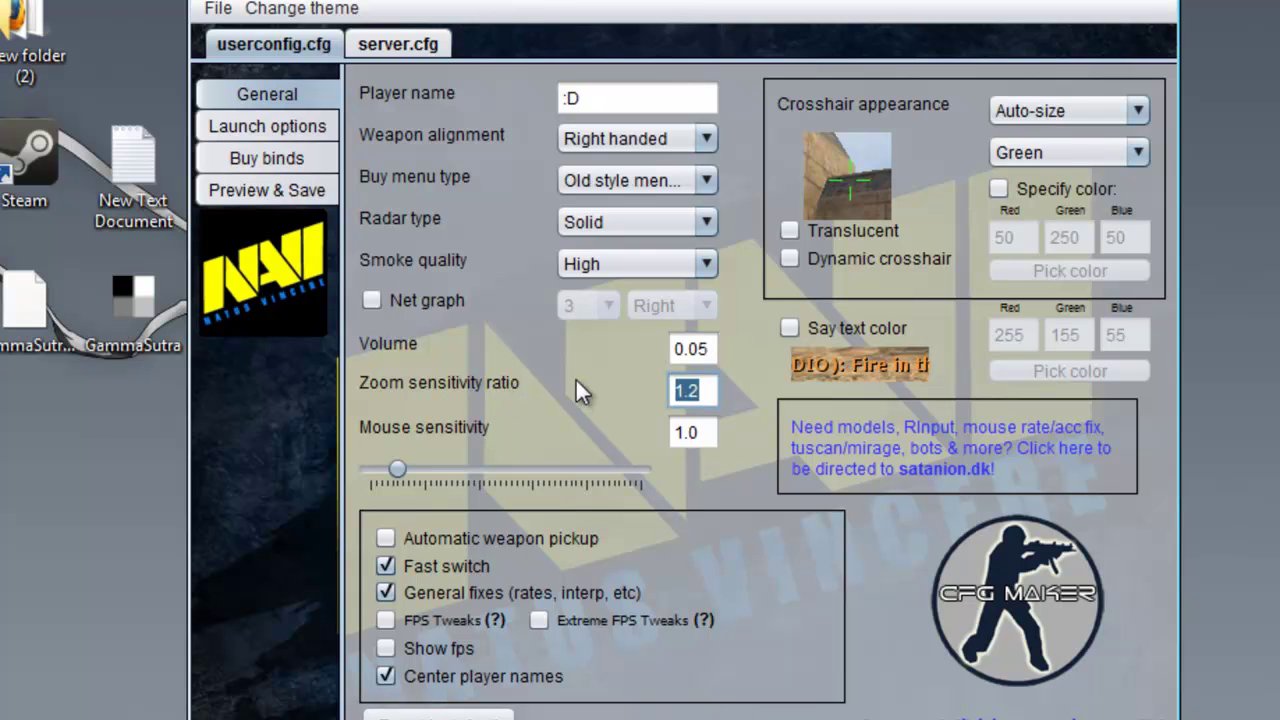
type("0.98")
key("Tab")
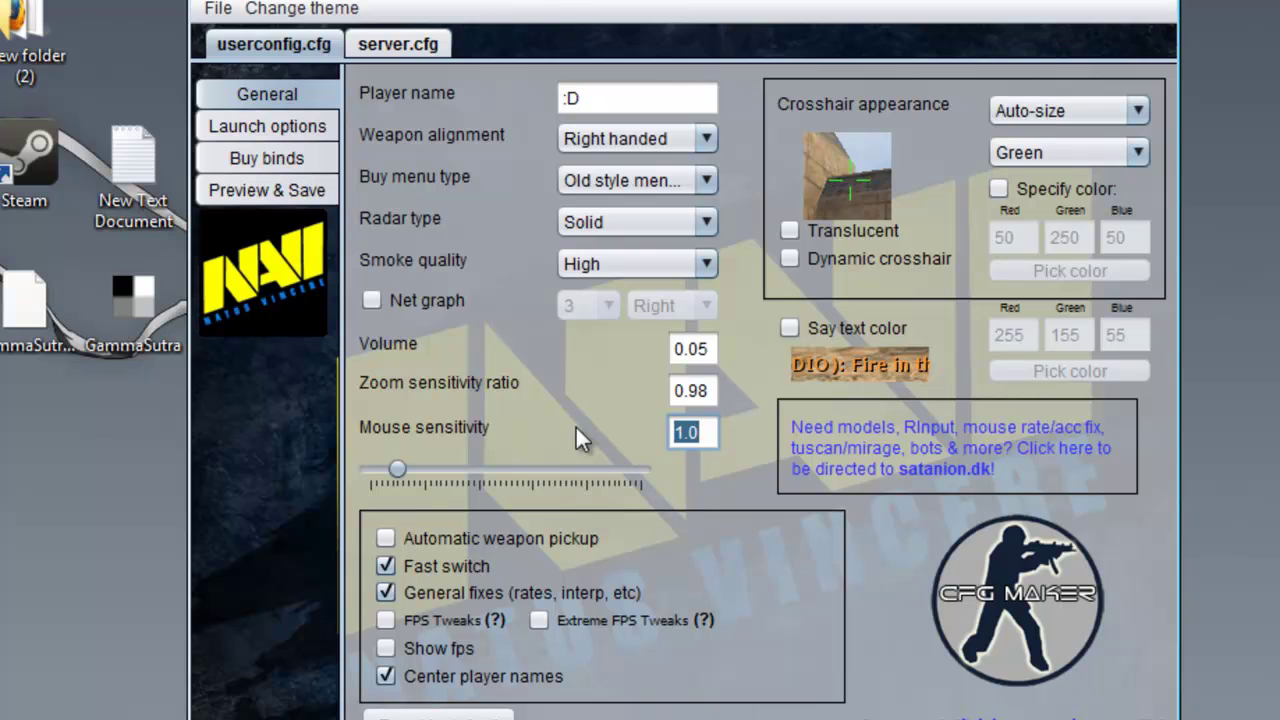
type("2.8")
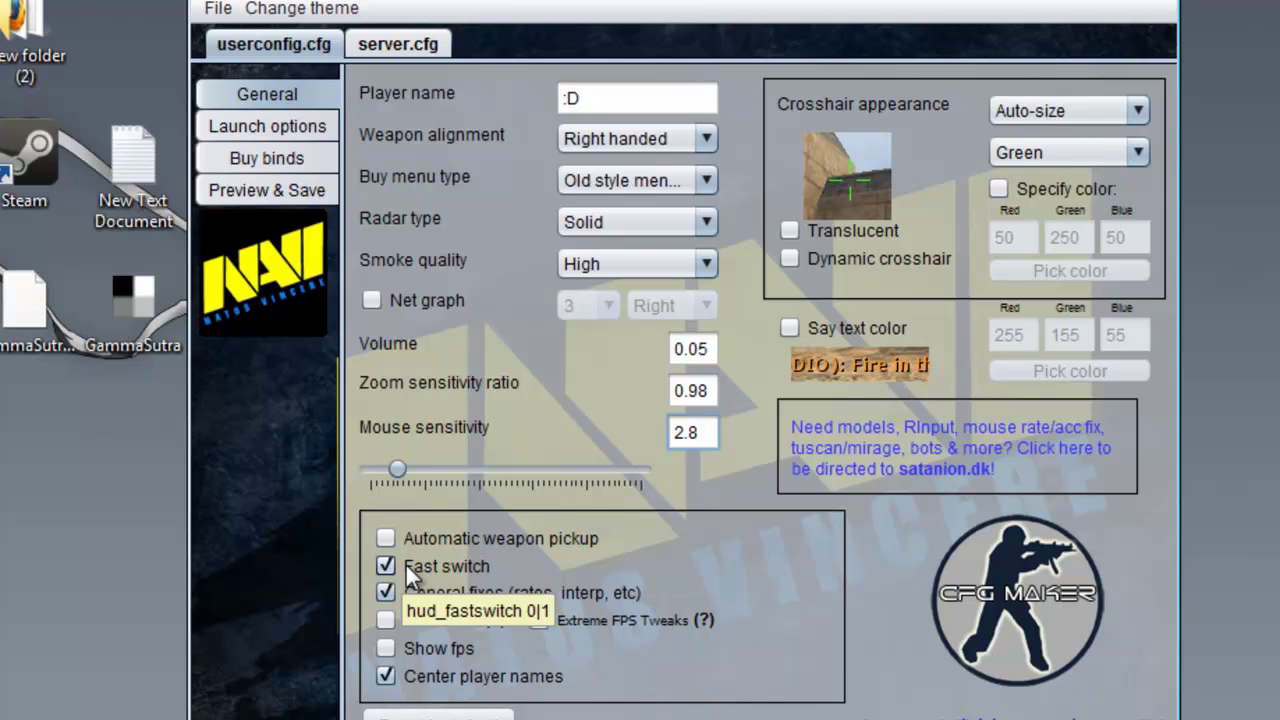
Step: Set the crosshair size to Large and enable a custom say text color
left_click(385, 619)
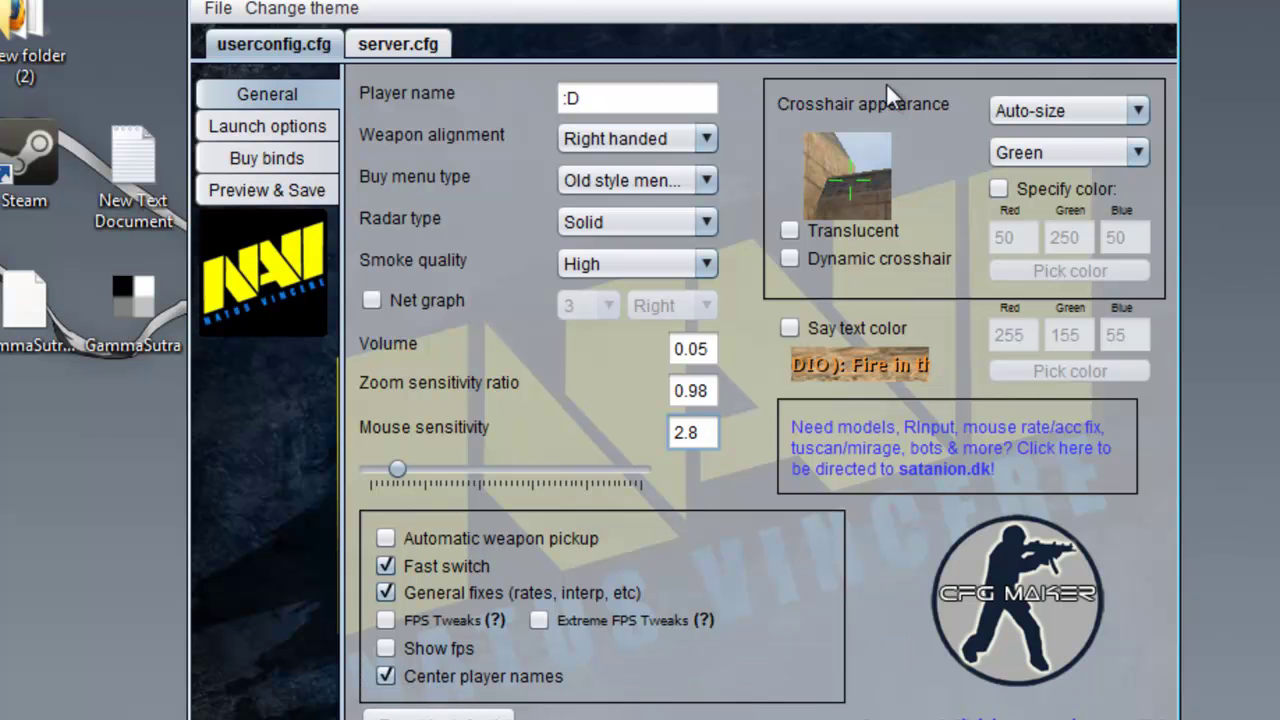
left_click(1052, 106)
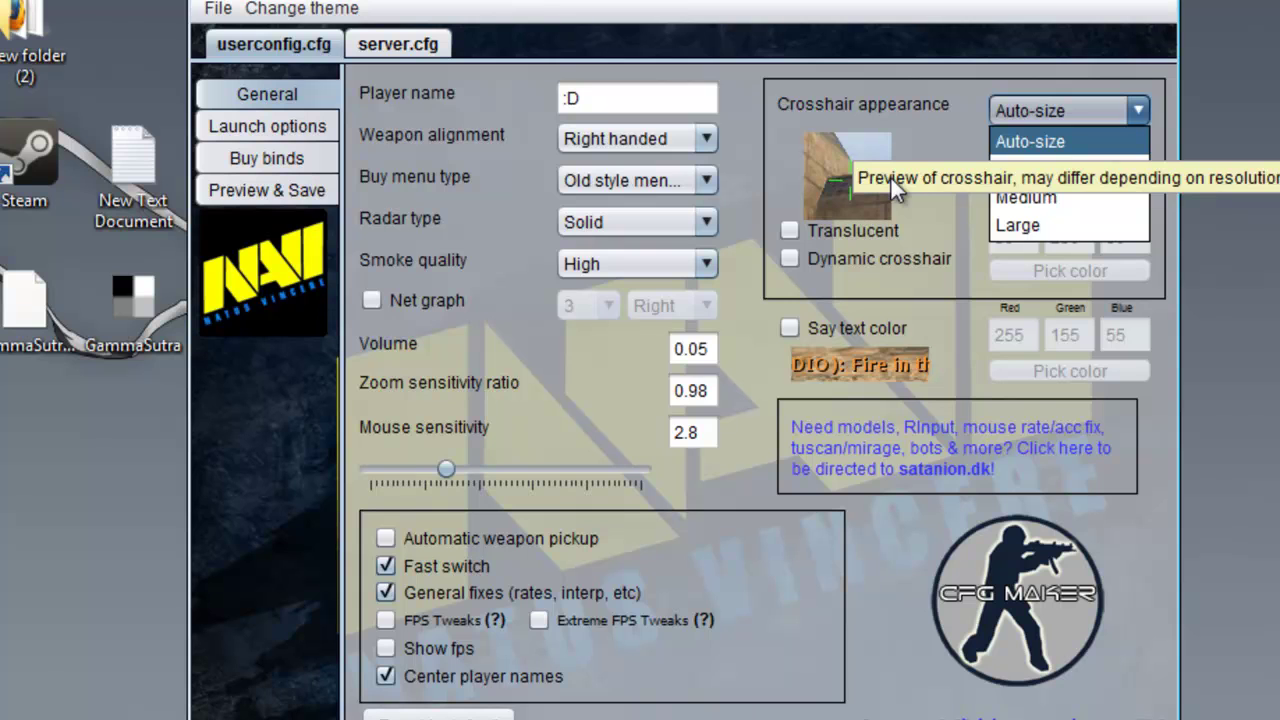
left_click(1074, 225)
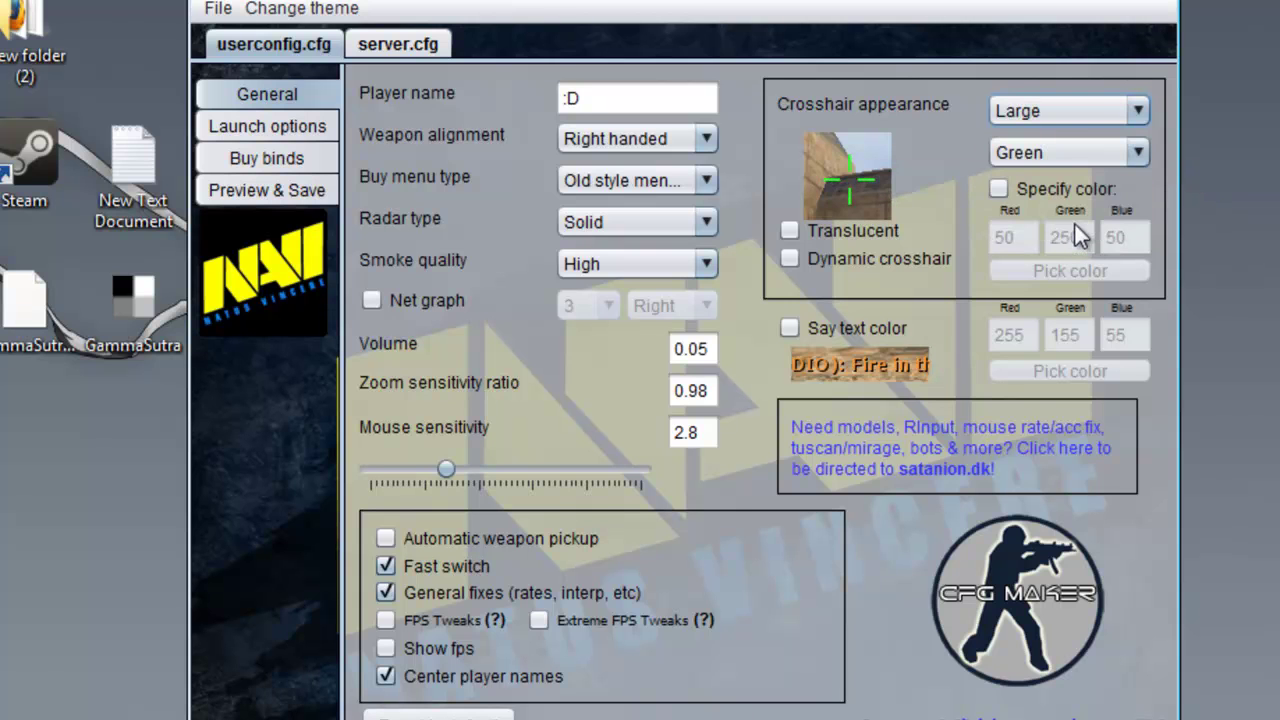
left_click(1021, 188)
left_click(1021, 188)
left_click(789, 328)
Step: Preview several green, red, teal and yellow swatches for the say text color and discard the choice
left_click(1012, 372)
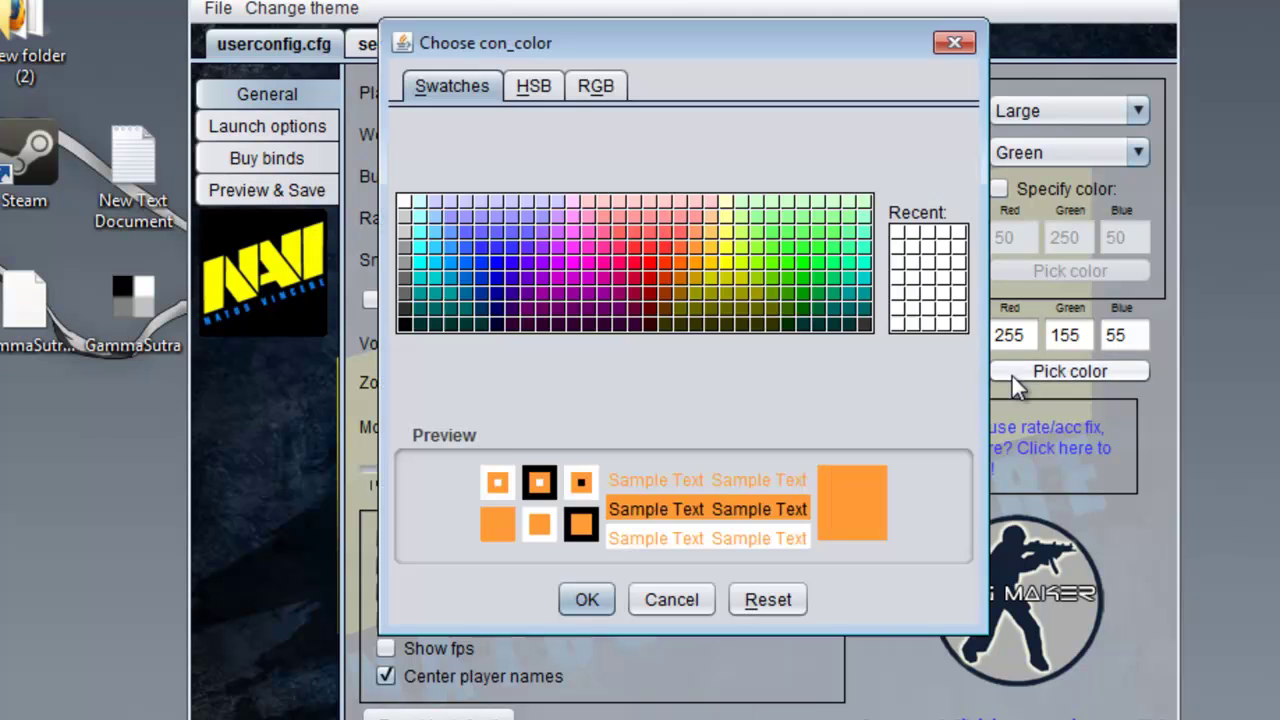
left_click(800, 248)
left_click(650, 216)
left_click(800, 250)
left_click(650, 262)
left_click(422, 290)
left_click(735, 256)
left_click(765, 275)
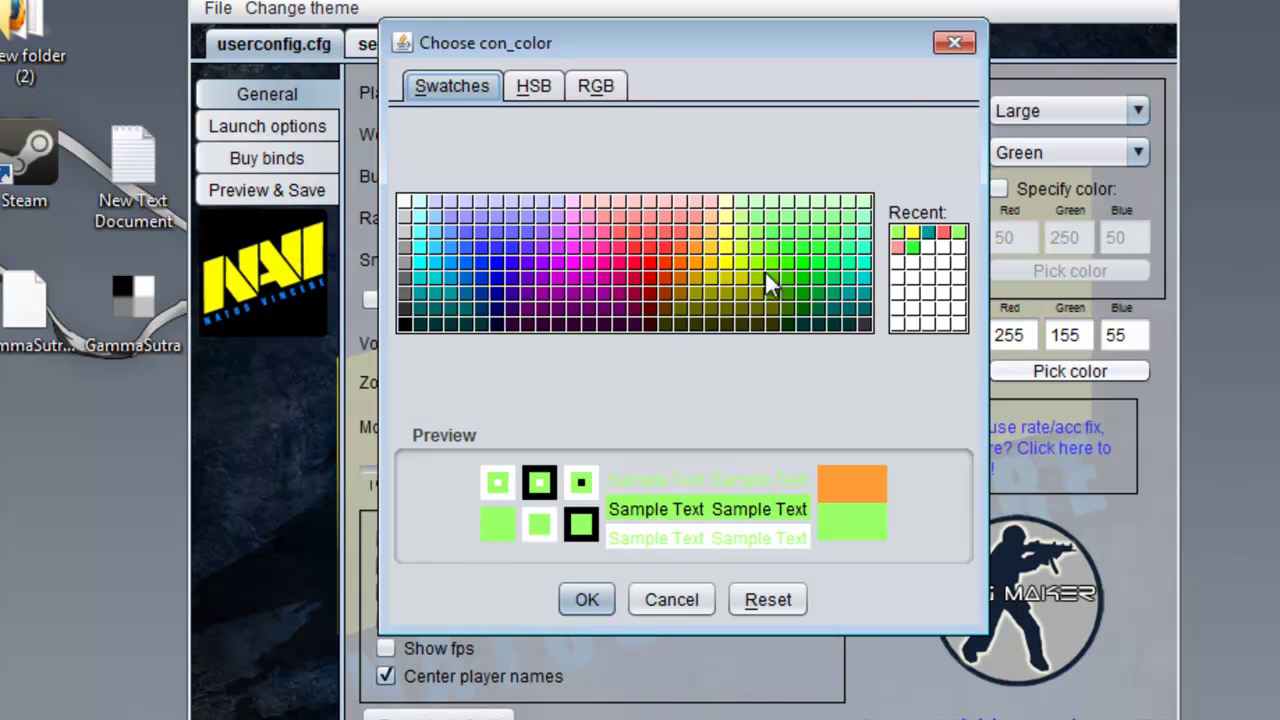
left_click(954, 42)
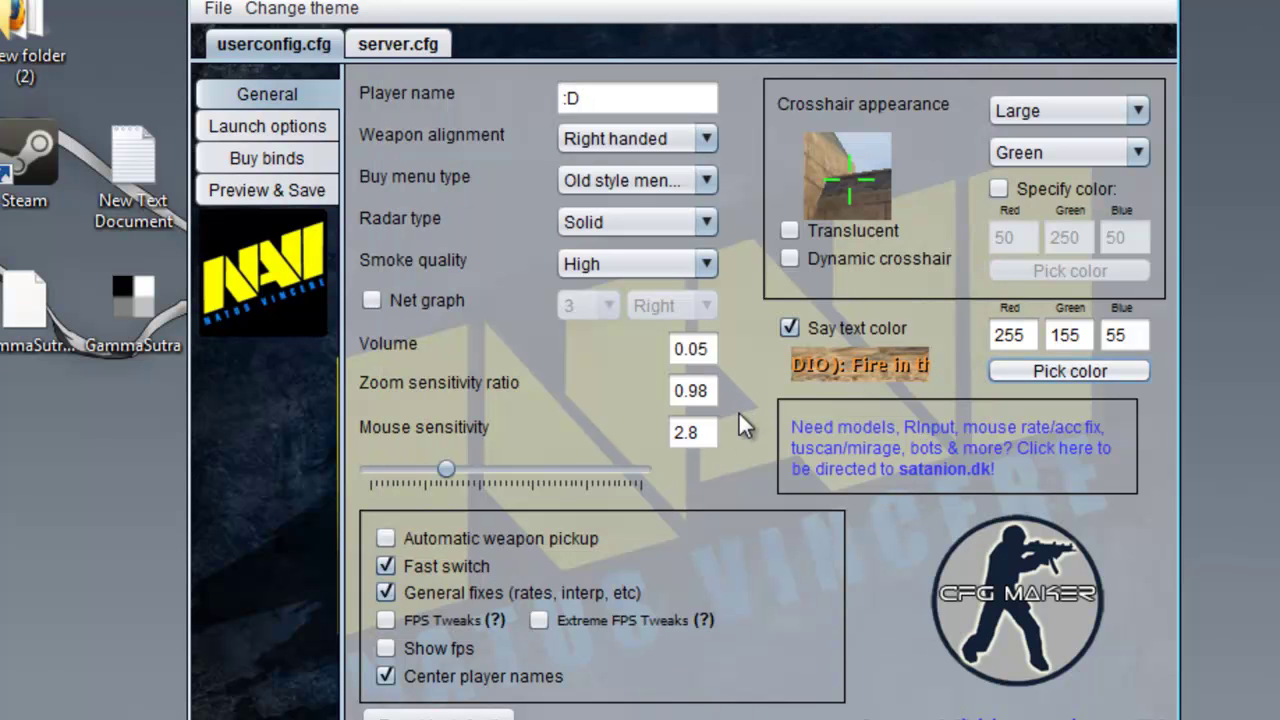
Step: Reset the launch options to default and highlight -noforcemparms -noforcemaccel -noforcemspd in the generated launch string
left_click(313, 124)
left_click(423, 595)
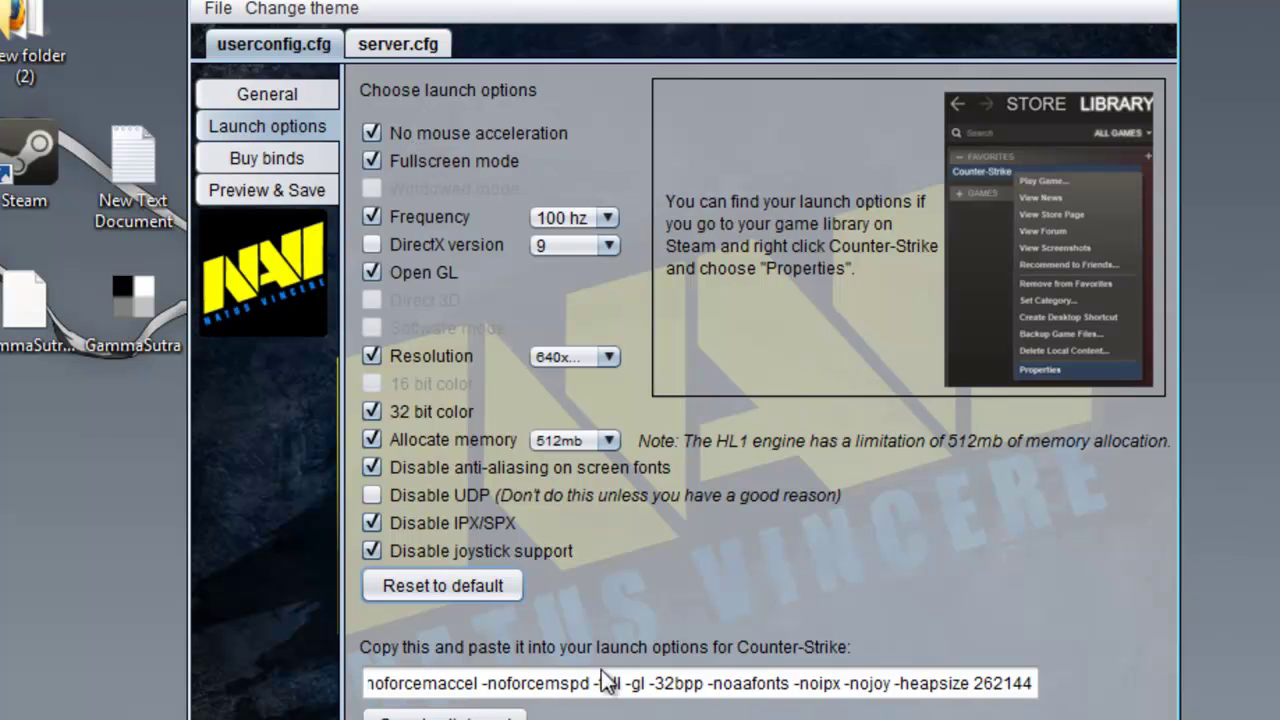
left_click_drag(603, 684, 550, 686)
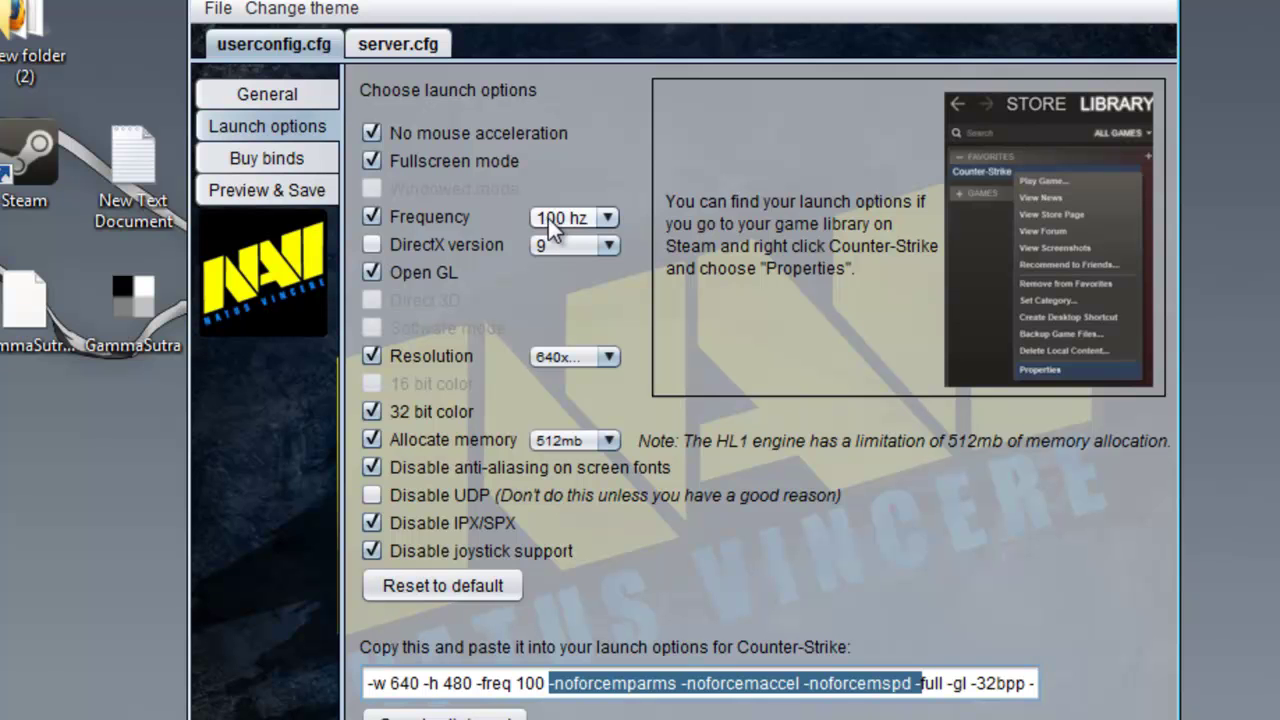
Step: Enable the DirectX version 9 launch option and deselect Disable IPX/SPX, leaving the memory allocation at 512mb
left_click(378, 243)
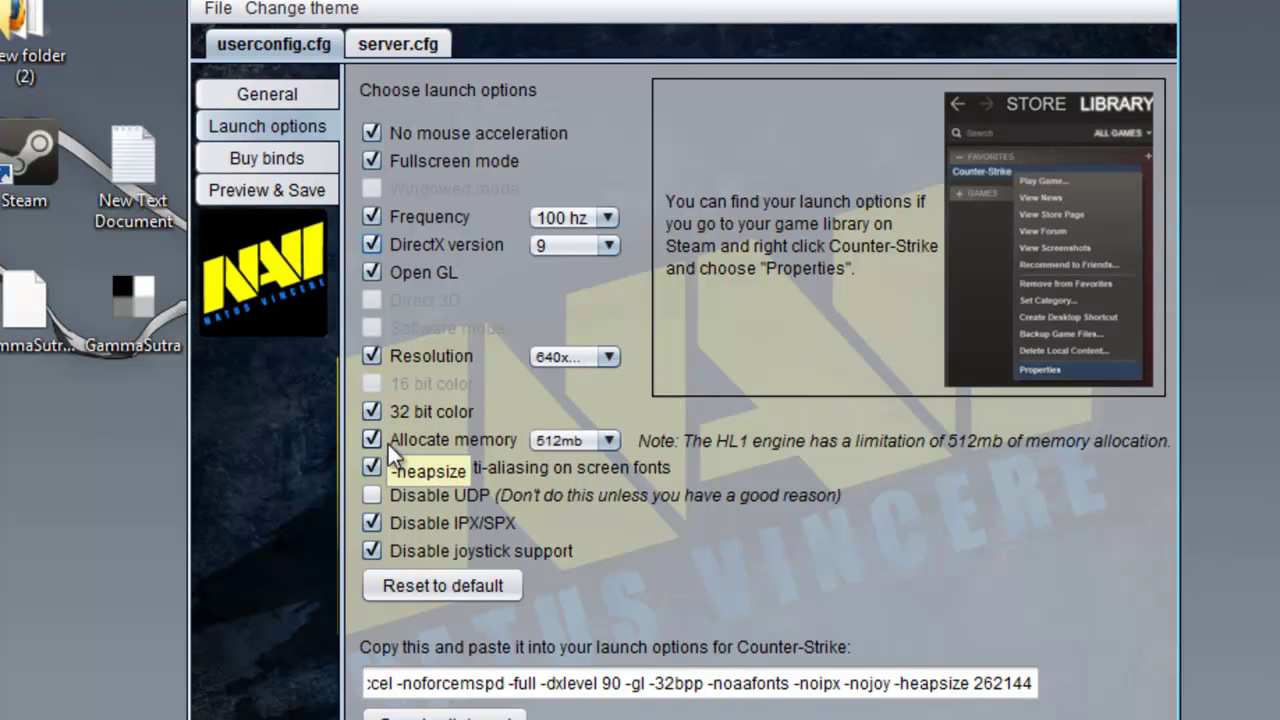
left_click(554, 439)
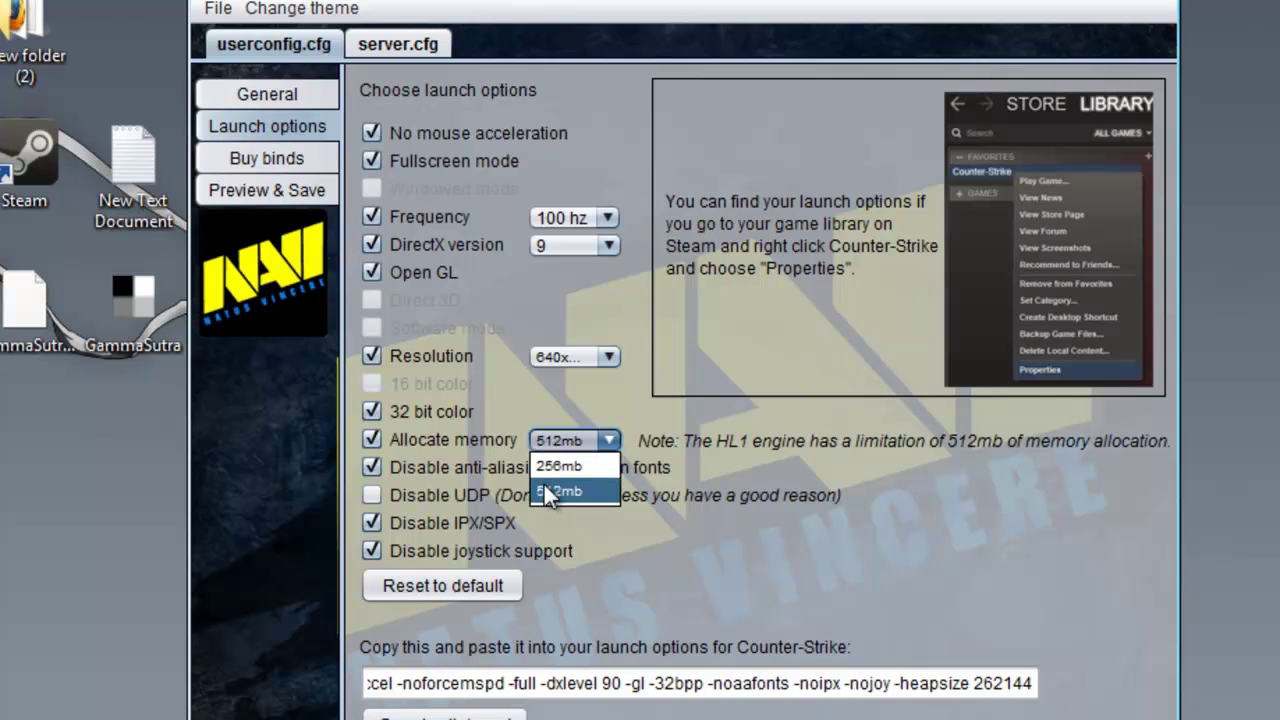
left_click(906, 690)
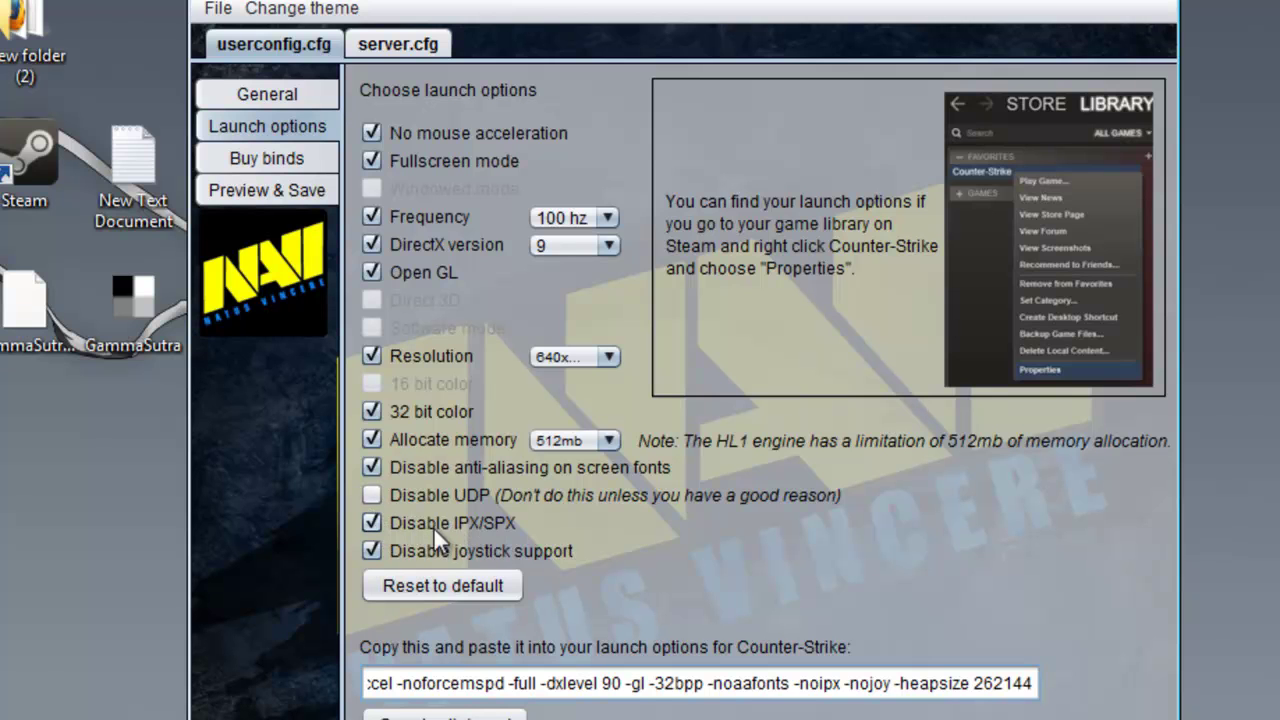
left_click(372, 523)
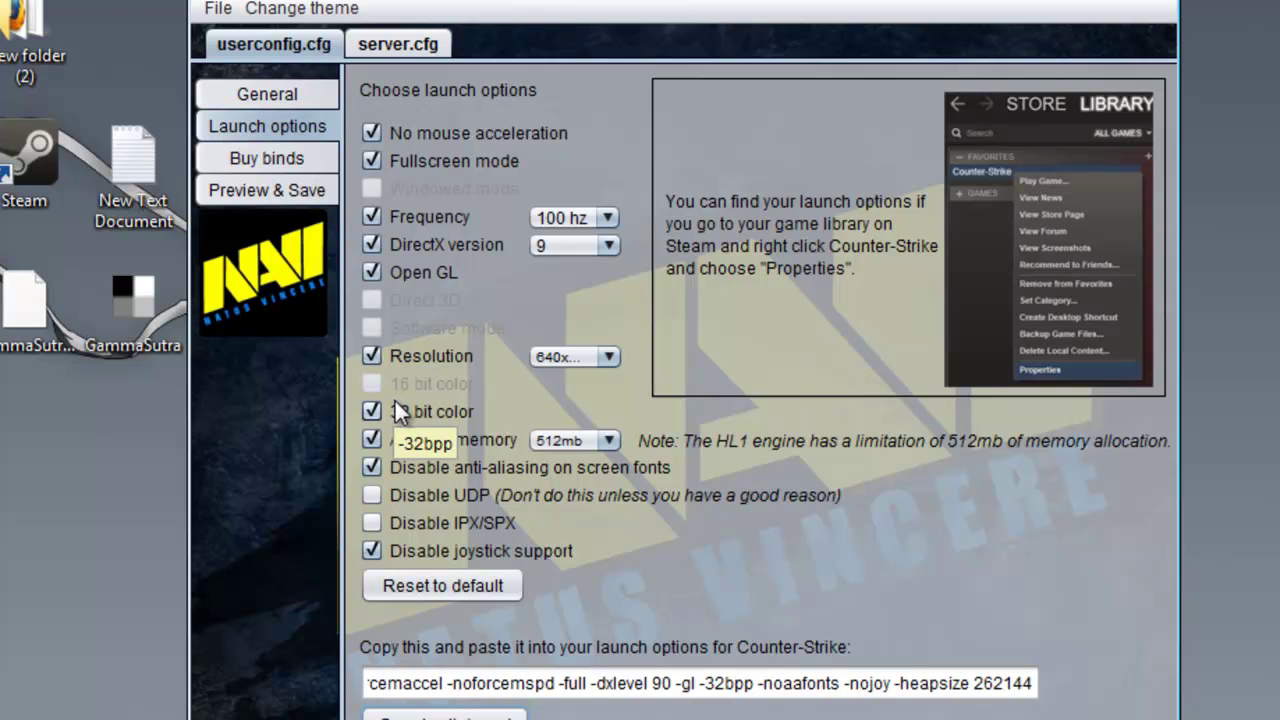
Step: Bind the purchase of the AK47 and M4A1 to numpad key 7
left_click(258, 159)
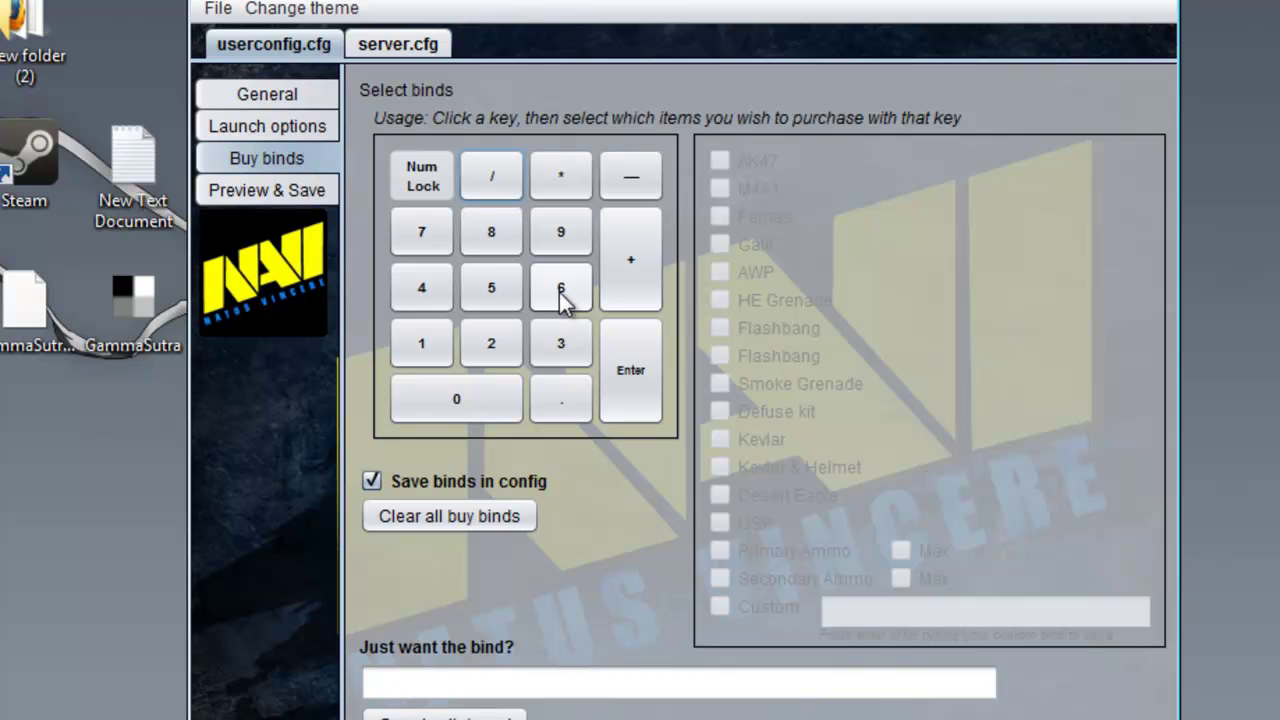
left_click(448, 244)
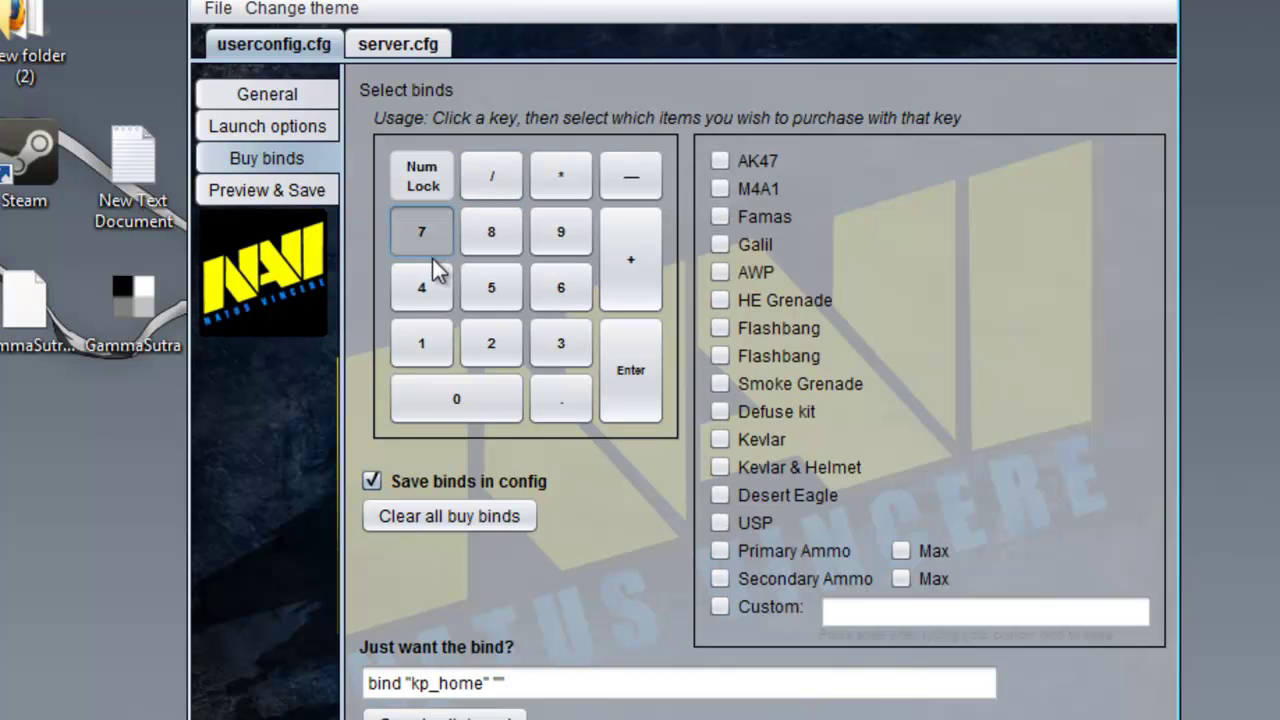
left_click(720, 162)
left_click(719, 188)
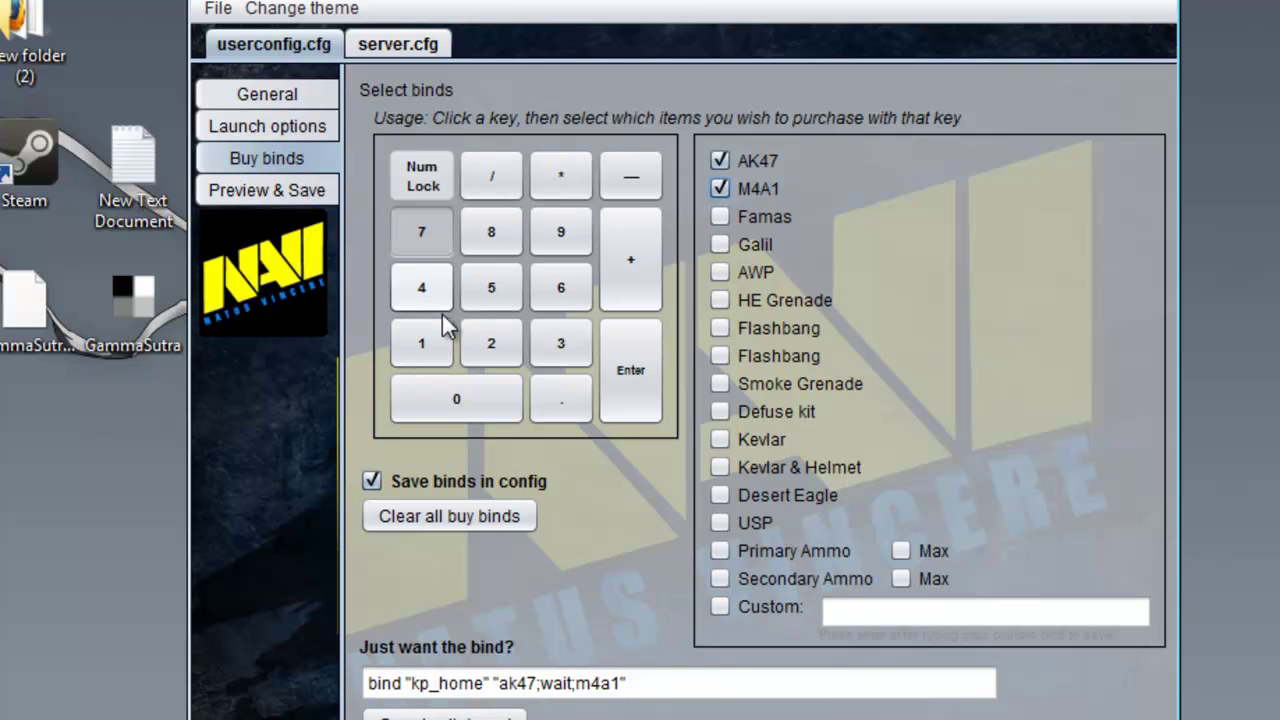
Step: Bind the purchase of the Famas and Galil to numpad key 8, and the AWP to numpad key 9
left_click(489, 238)
left_click(719, 218)
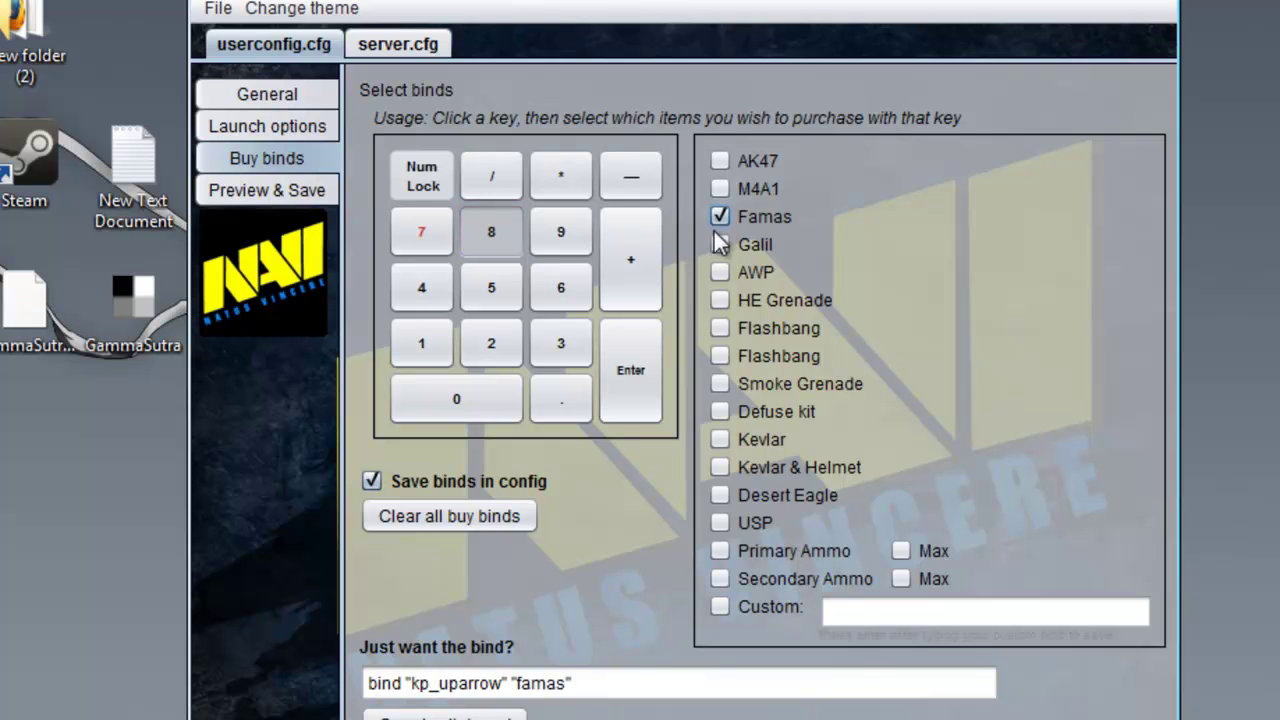
left_click(719, 244)
left_click(561, 232)
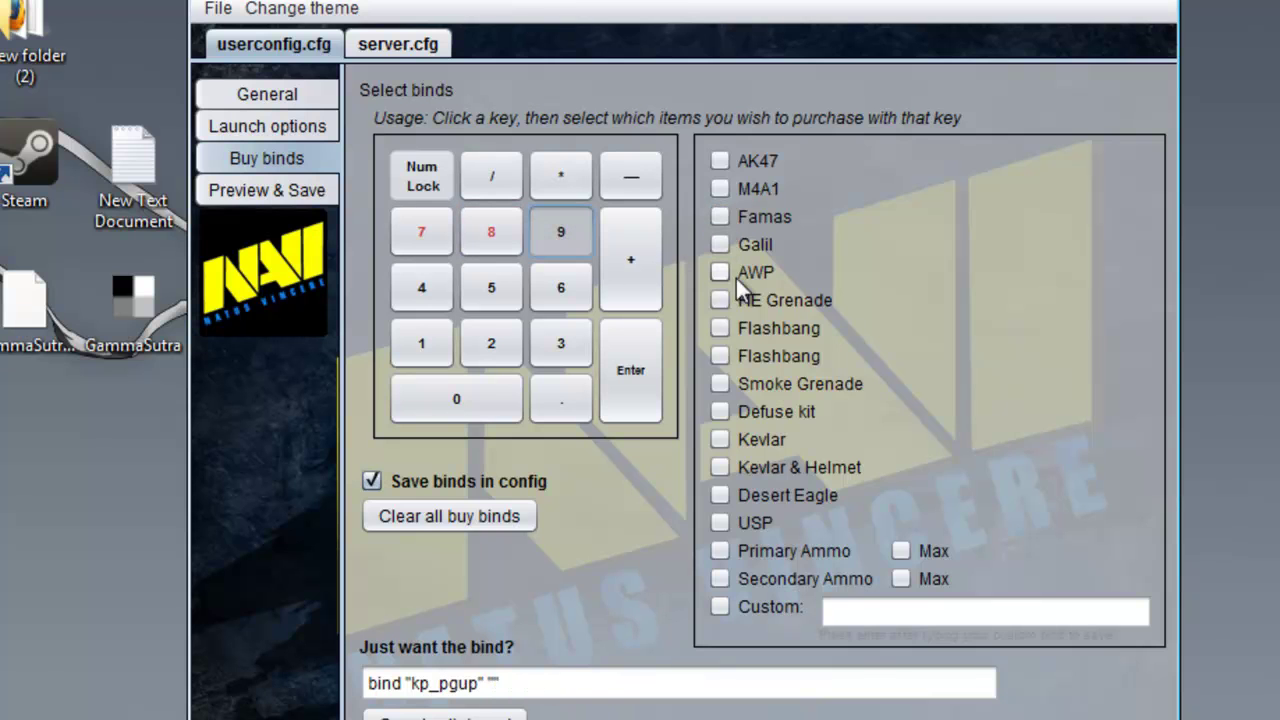
left_click(720, 273)
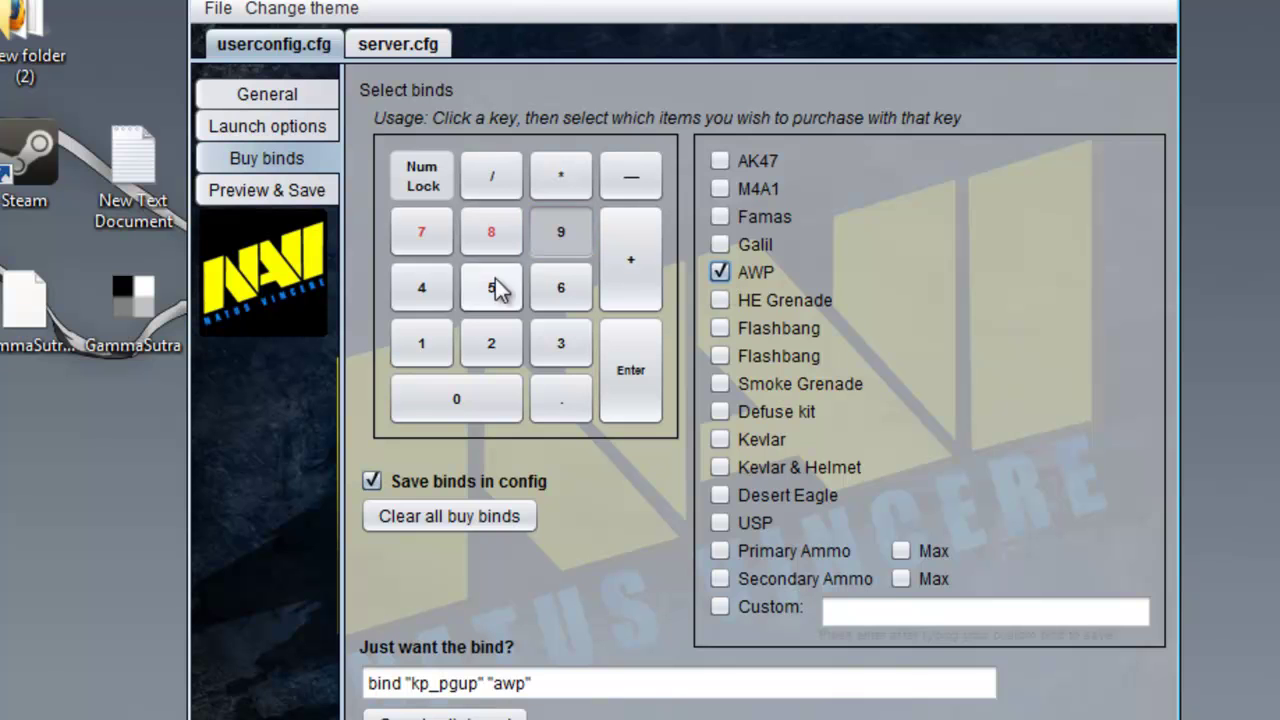
Step: Bind the grenade purchases to the numpad: flashbang on 4, HE grenade on 1 and smoke grenade on 0
left_click(418, 298)
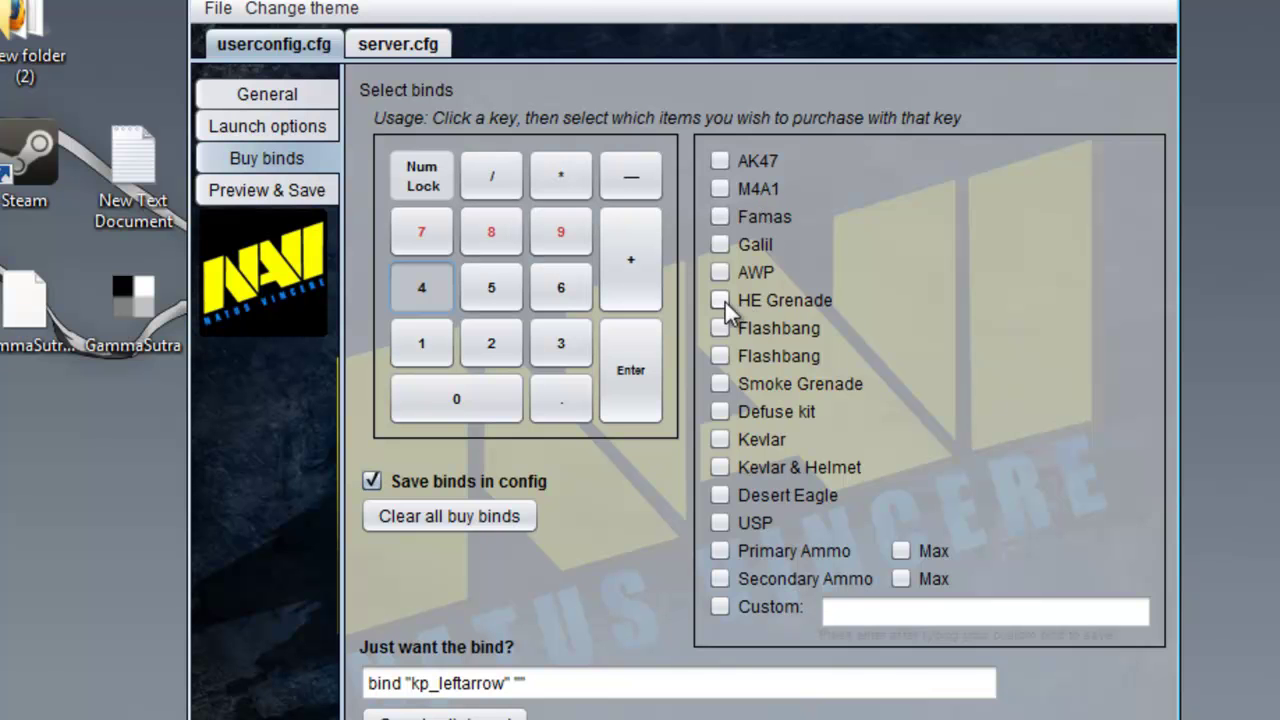
left_click(718, 328)
left_click(423, 341)
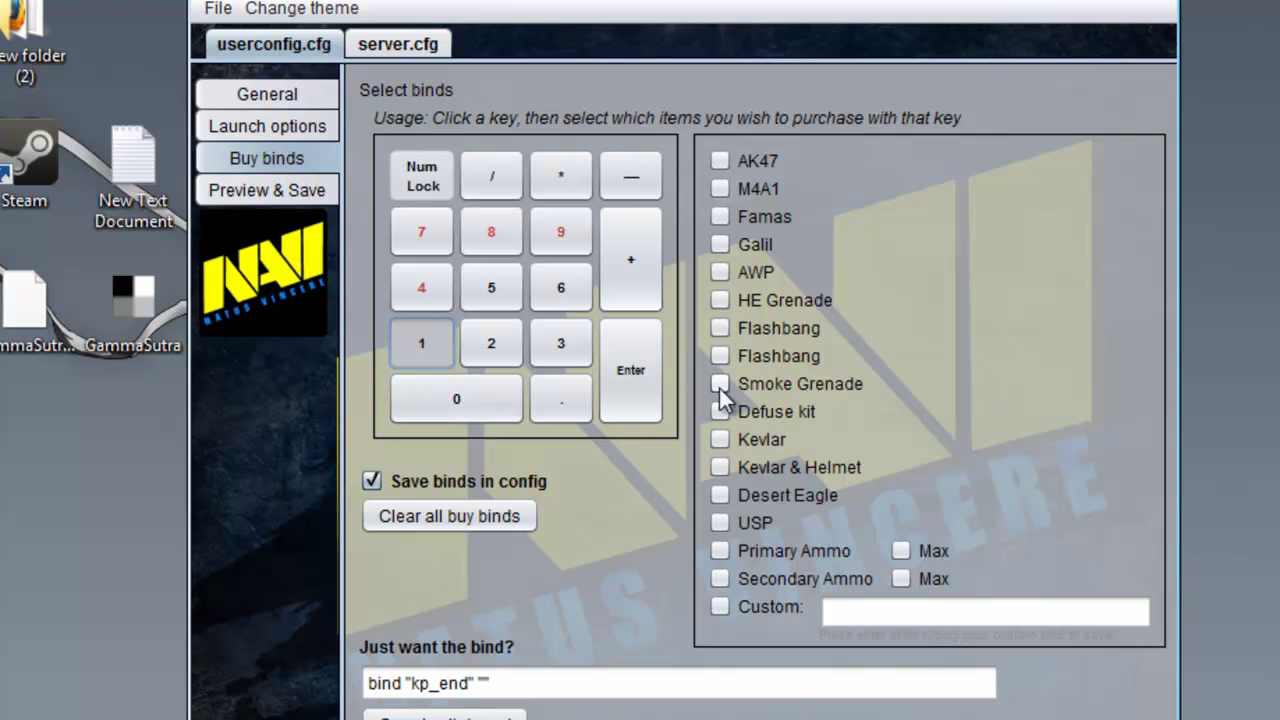
left_click(719, 300)
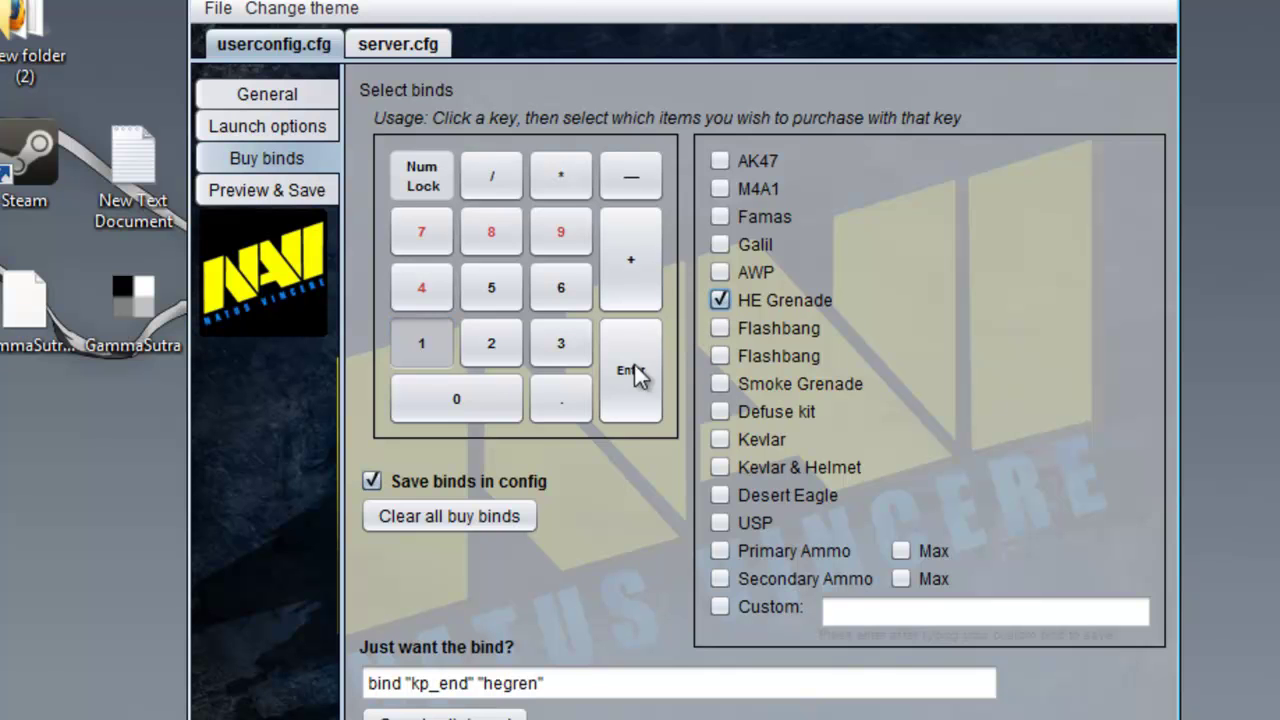
left_click(449, 406)
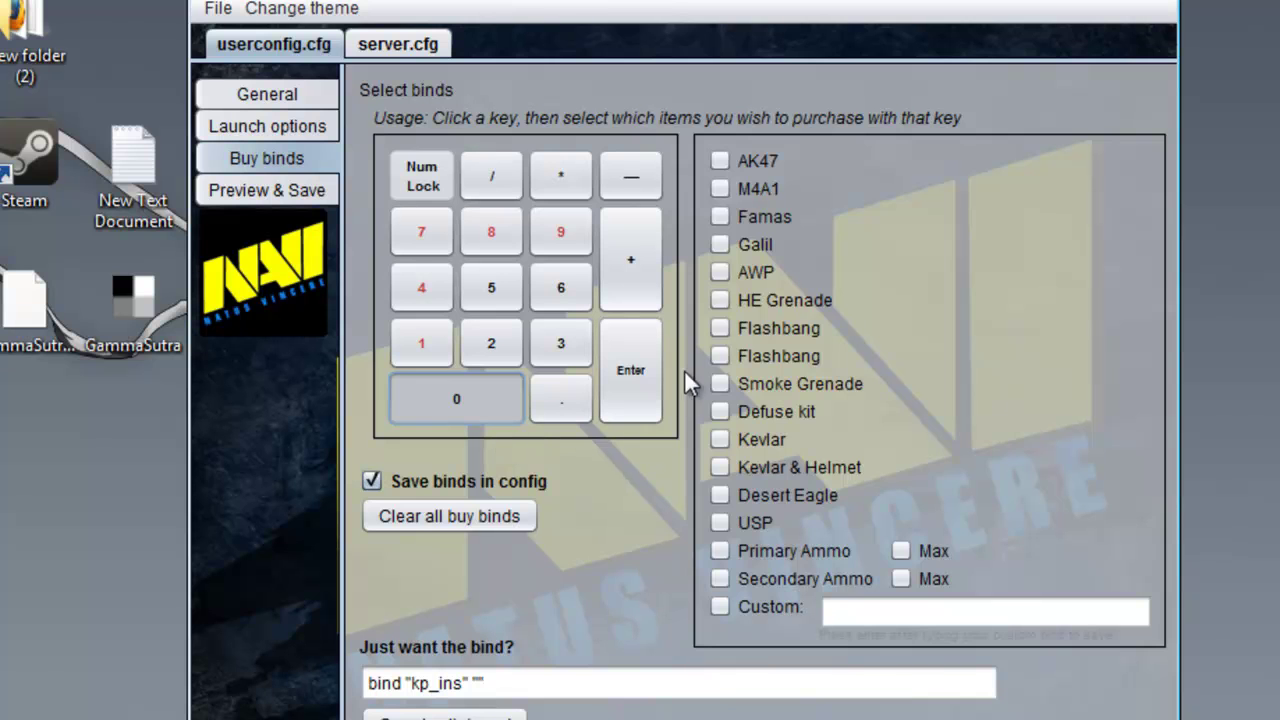
left_click(719, 384)
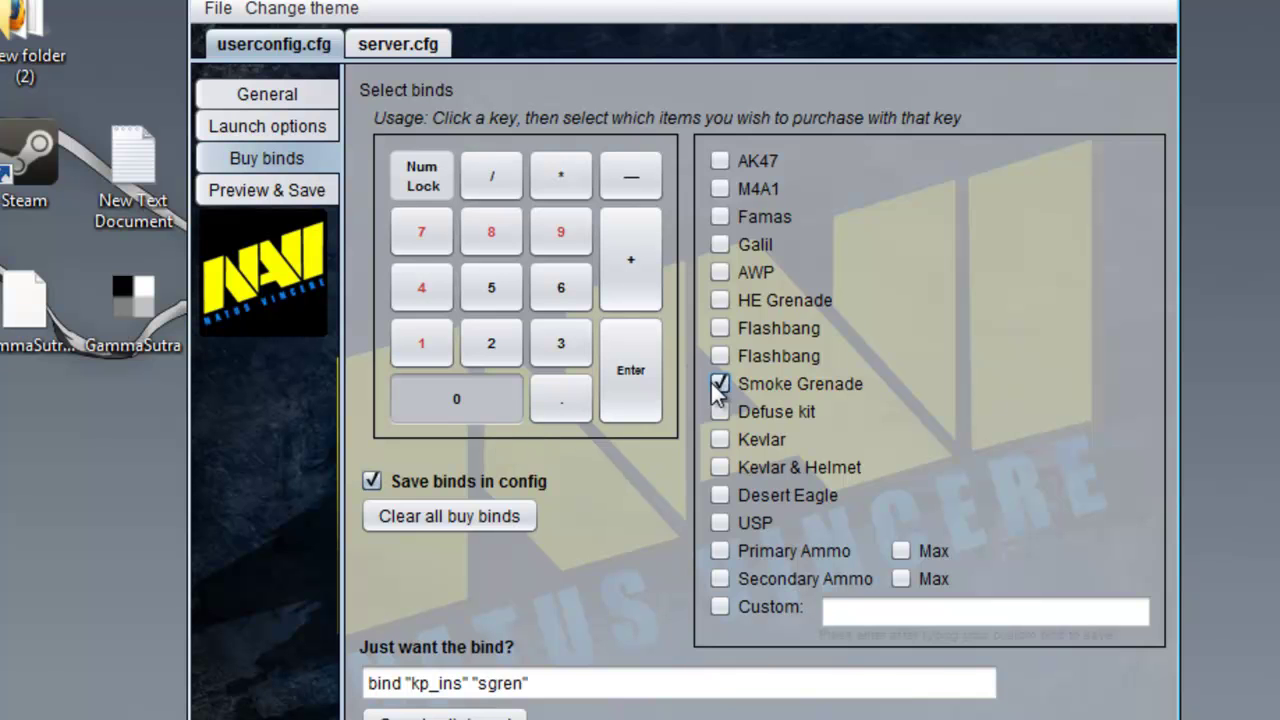
Step: Bind the purchase of primary ammo to the numpad minus key and secondary ammo to the numpad plus key
left_click(640, 182)
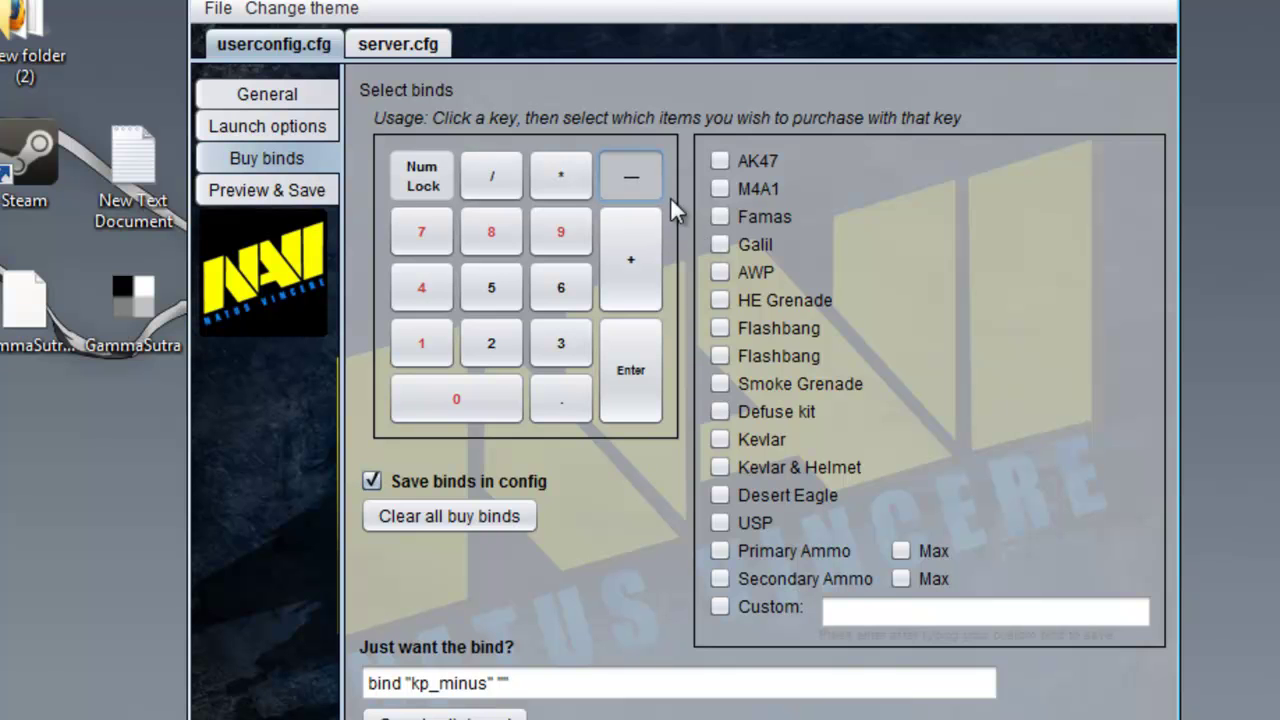
left_click(728, 549)
left_click(629, 250)
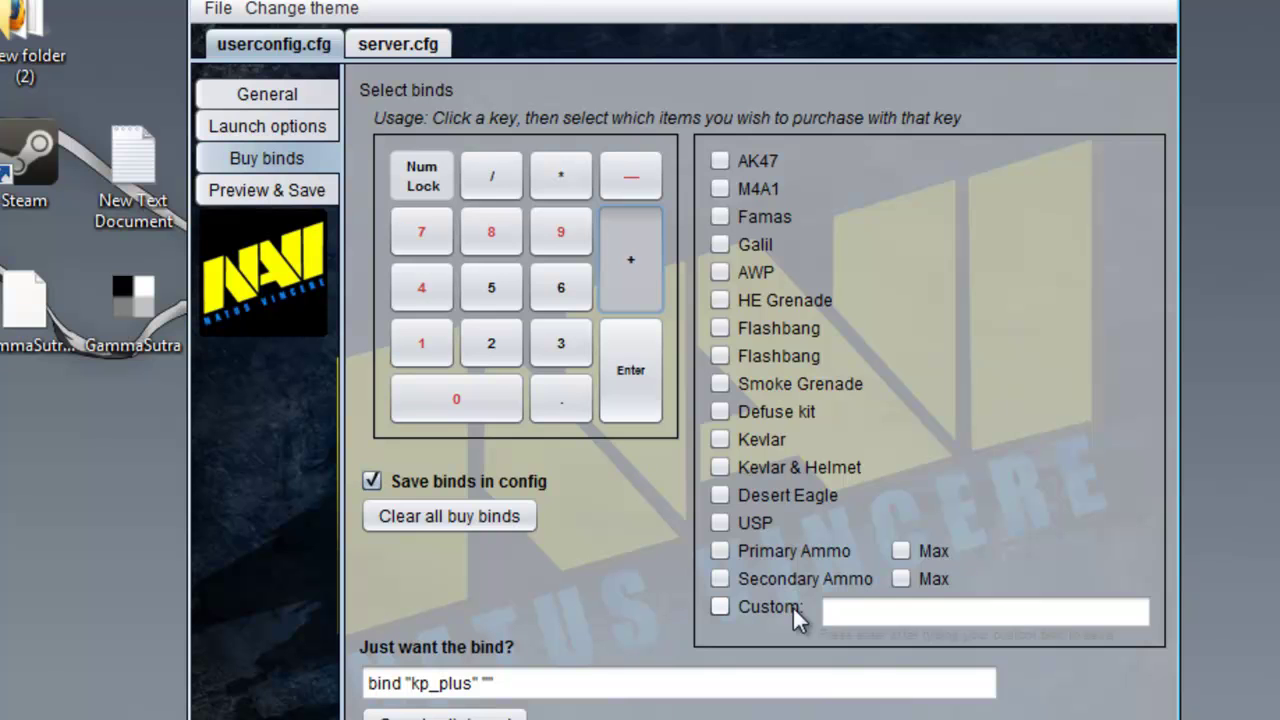
left_click(721, 578)
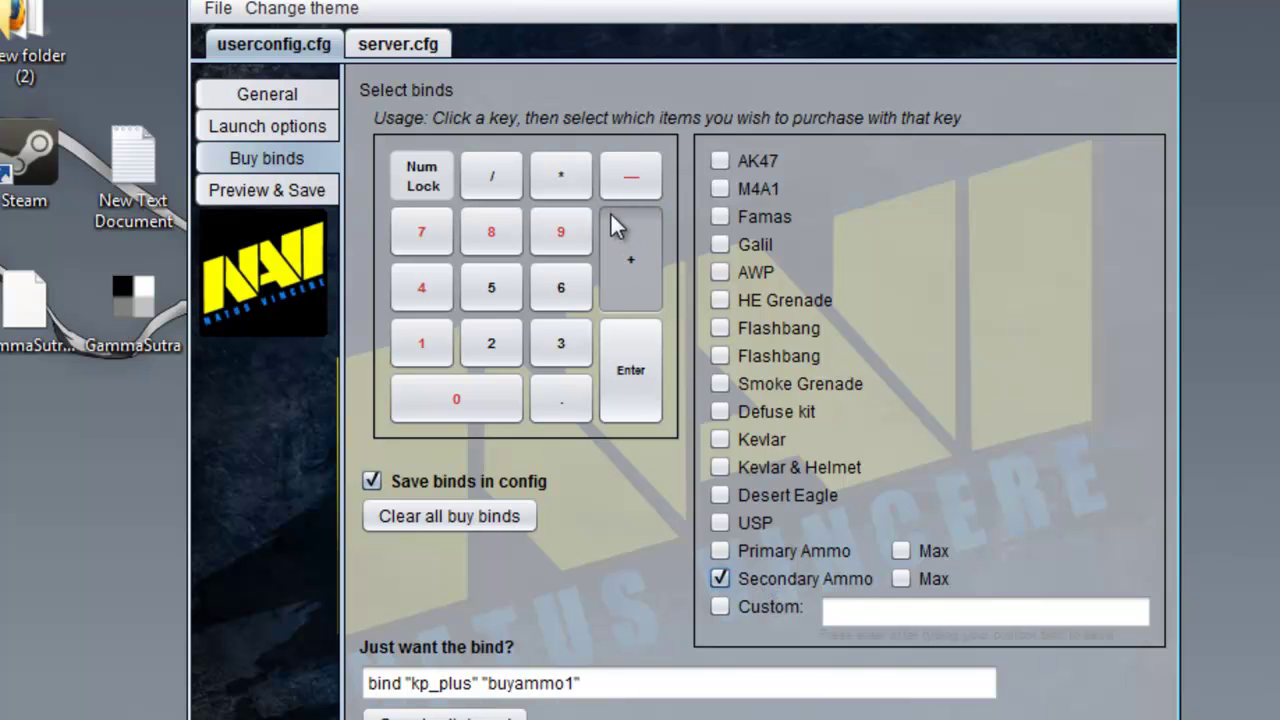
Step: Bind the defuse kit purchase to numpad key 5, and Kevlar & Helmet to numpad key 2
left_click(495, 292)
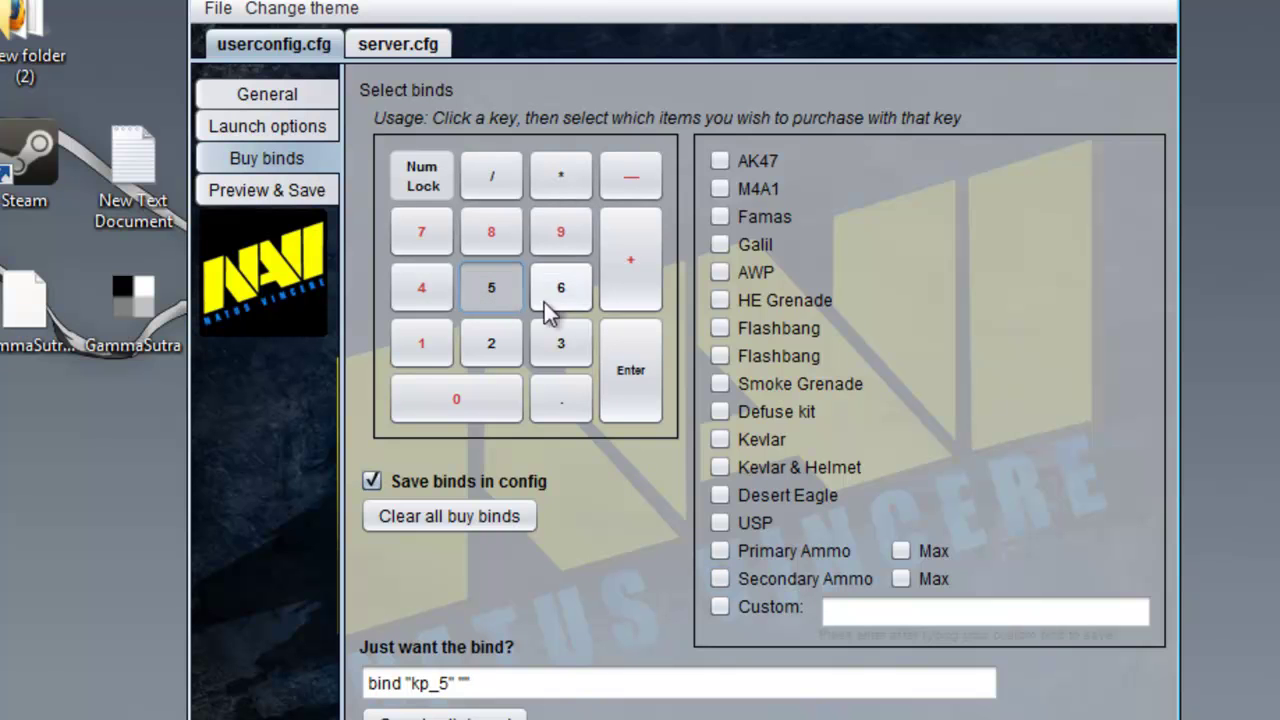
left_click(720, 413)
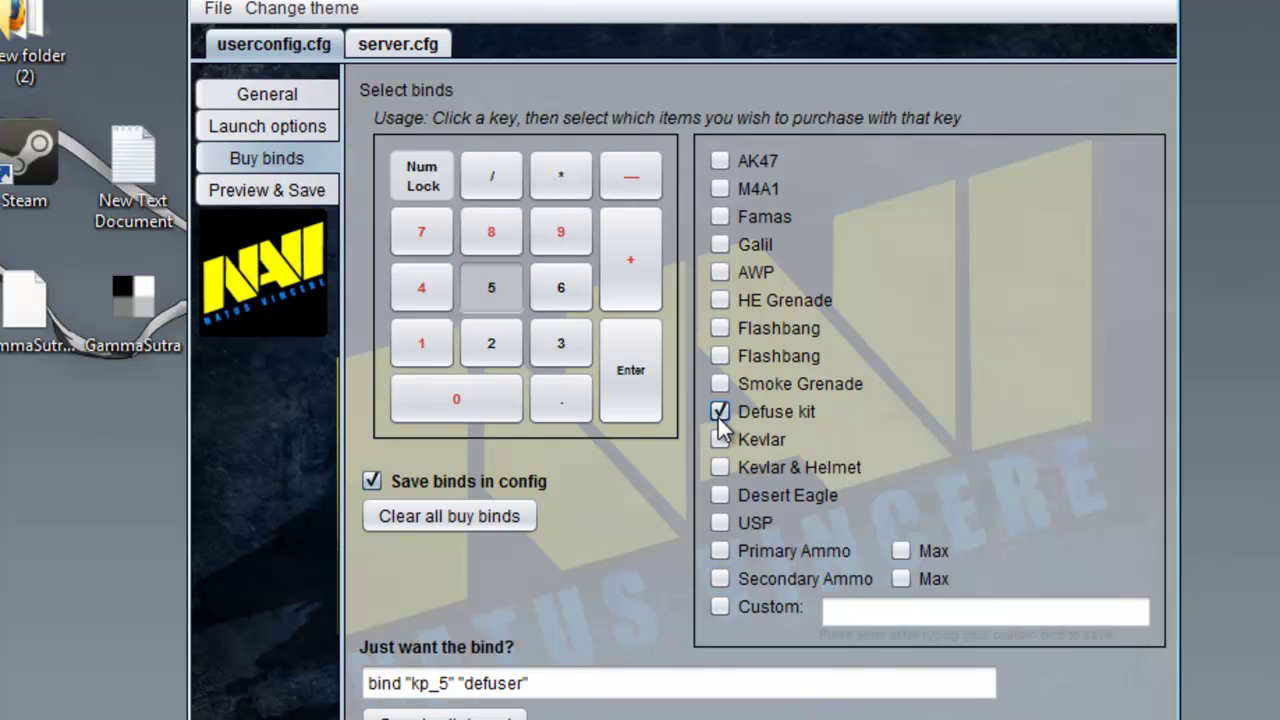
left_click(493, 343)
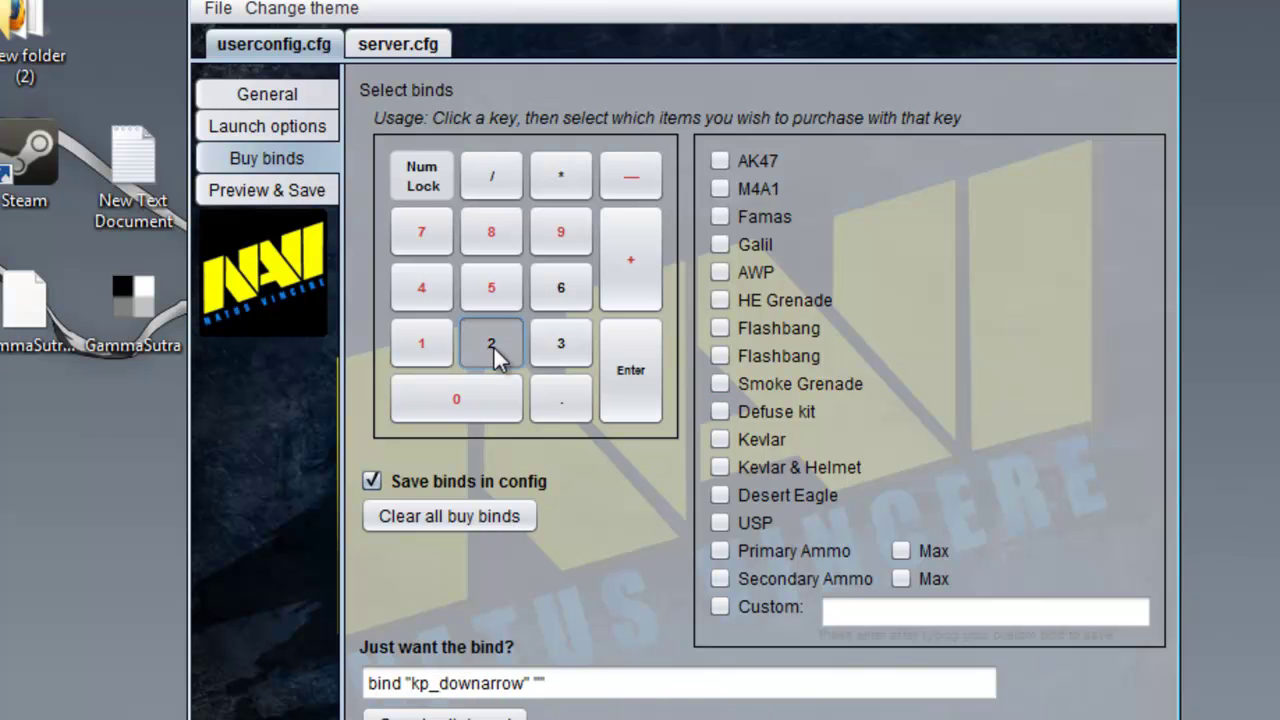
left_click(722, 466)
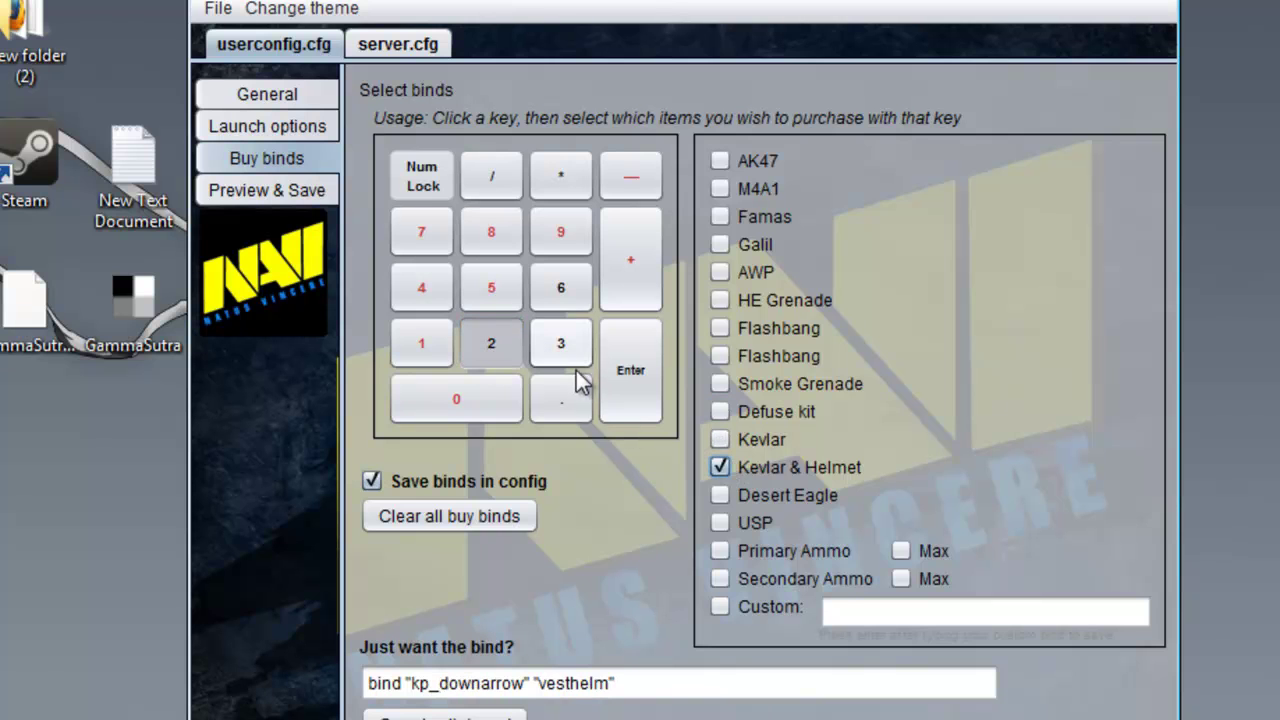
Step: Bind Kevlar and the defuse kit to numpad key 3, and delete the purchase commands in the standalone bind text
left_click(573, 360)
left_click(719, 441)
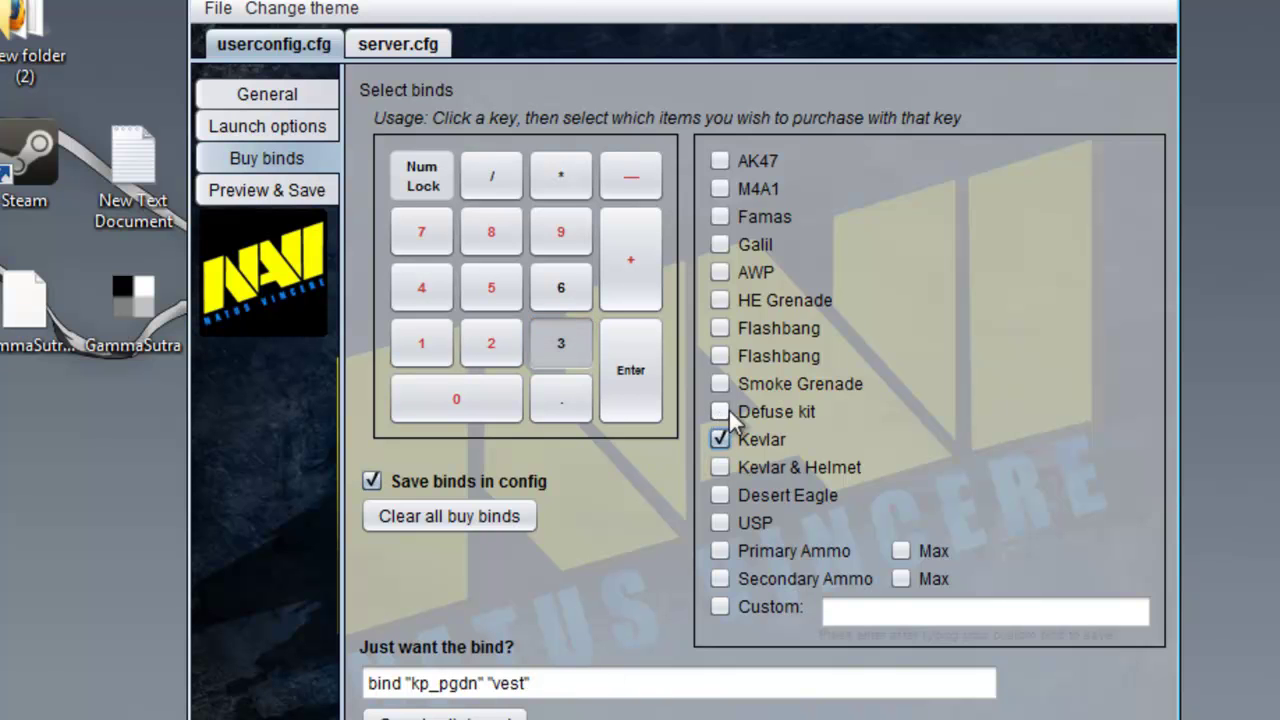
left_click(758, 418)
left_click_drag(491, 683, 650, 683)
key("BackSpace")
Step: Review the generated userconfig preview from beginning to end and highlight its full text
left_click(266, 190)
scroll(600, 300, "down", 4)
scroll(600, 300, "up", 4)
left_click_drag(370, 108, 510, 672)
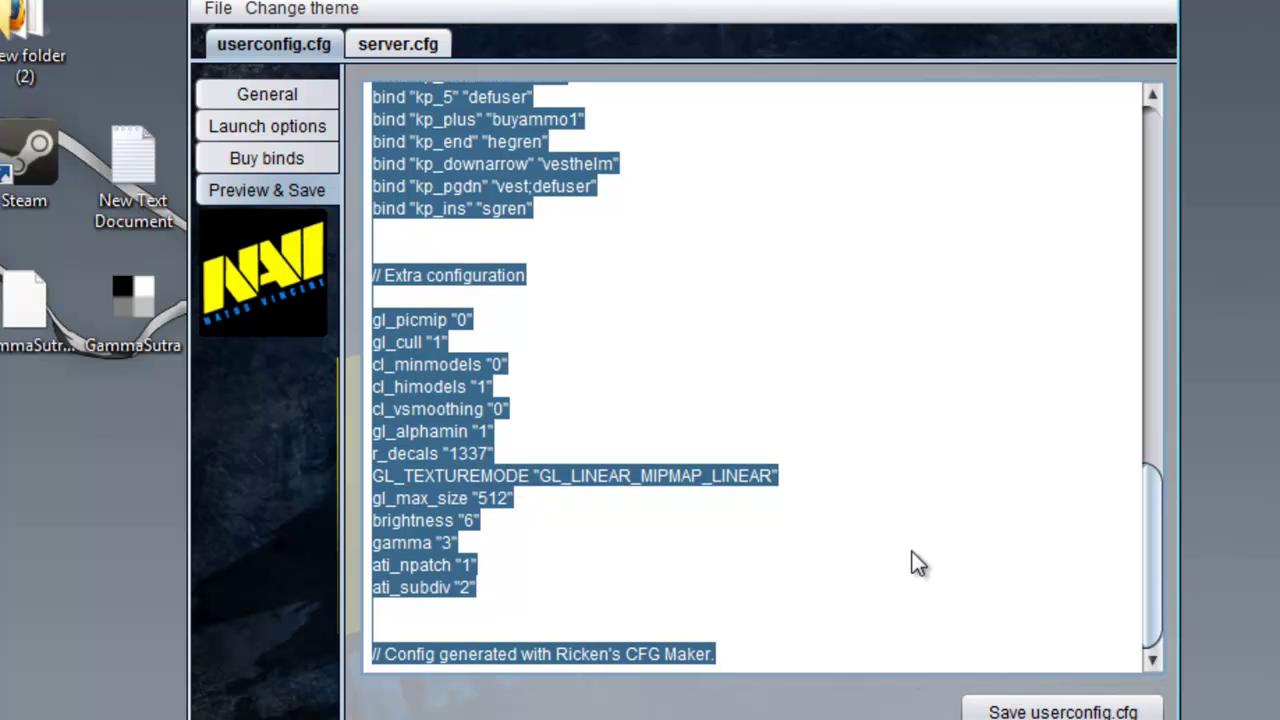
Step: Save the generated configuration to the Desktop as a.cfg and dismiss the notice
left_click(1035, 713)
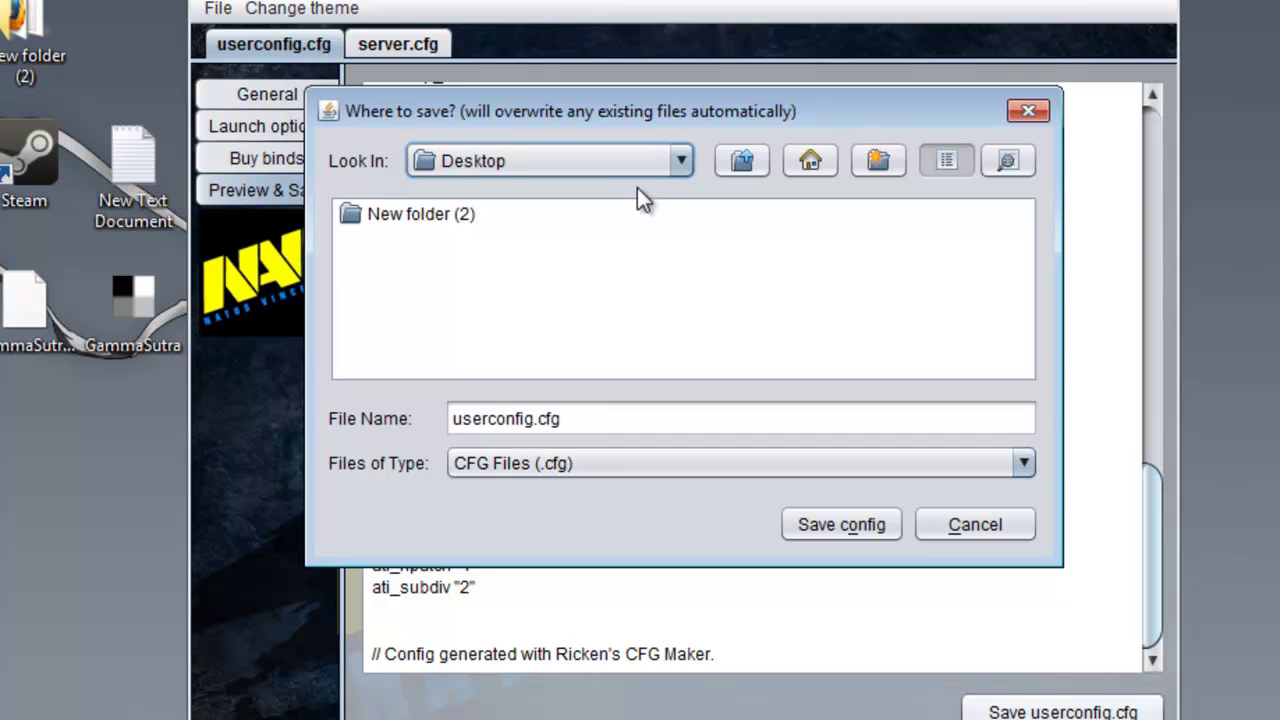
left_click_drag(563, 419, 380, 406)
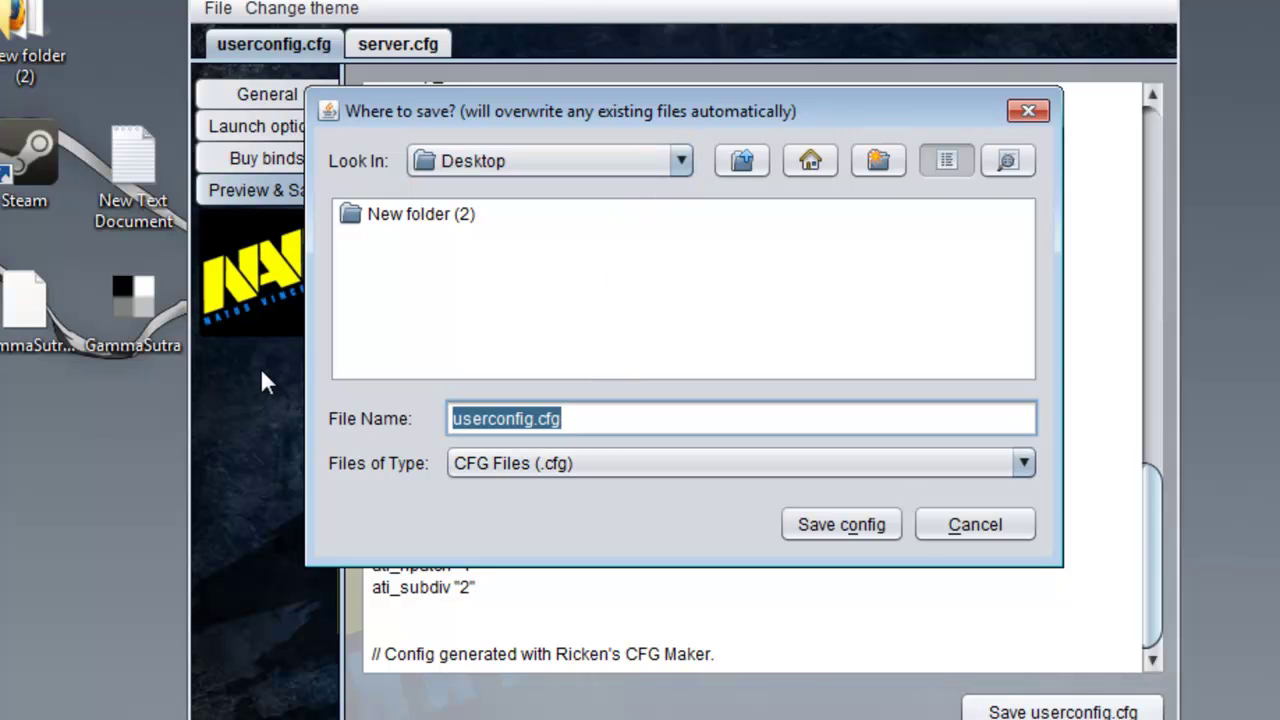
type("a.")
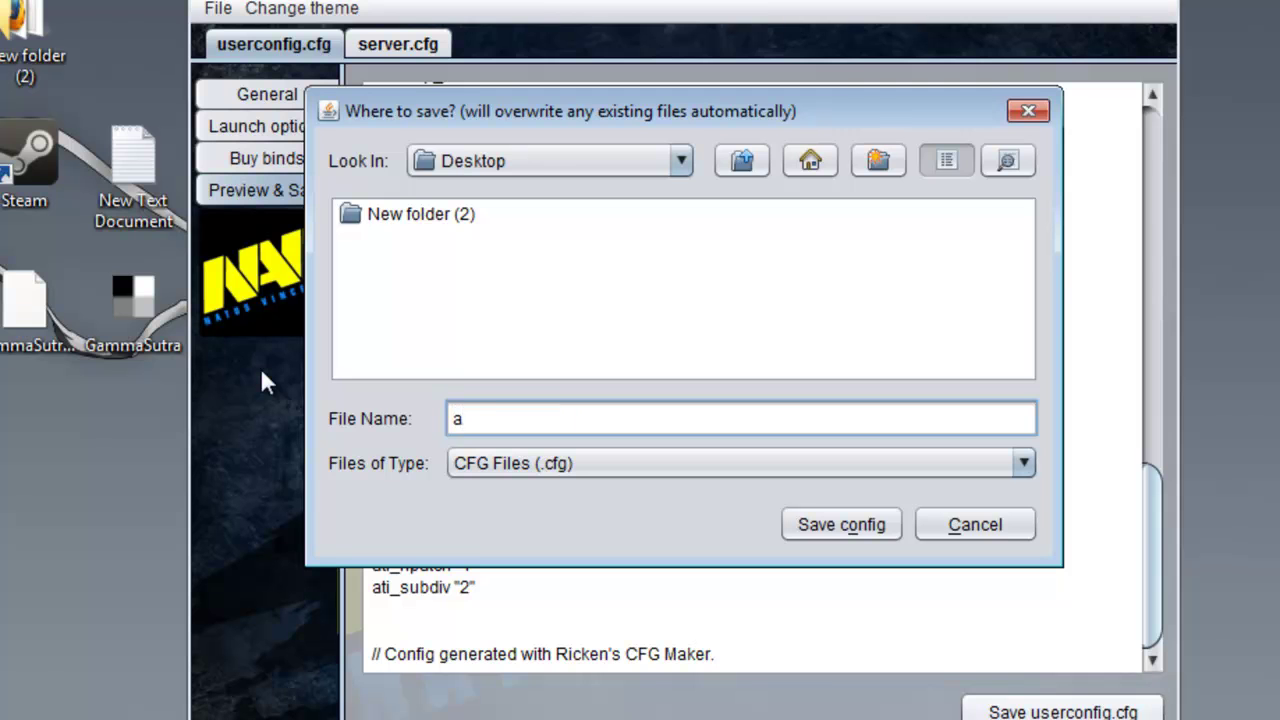
type("cfg")
key("Return")
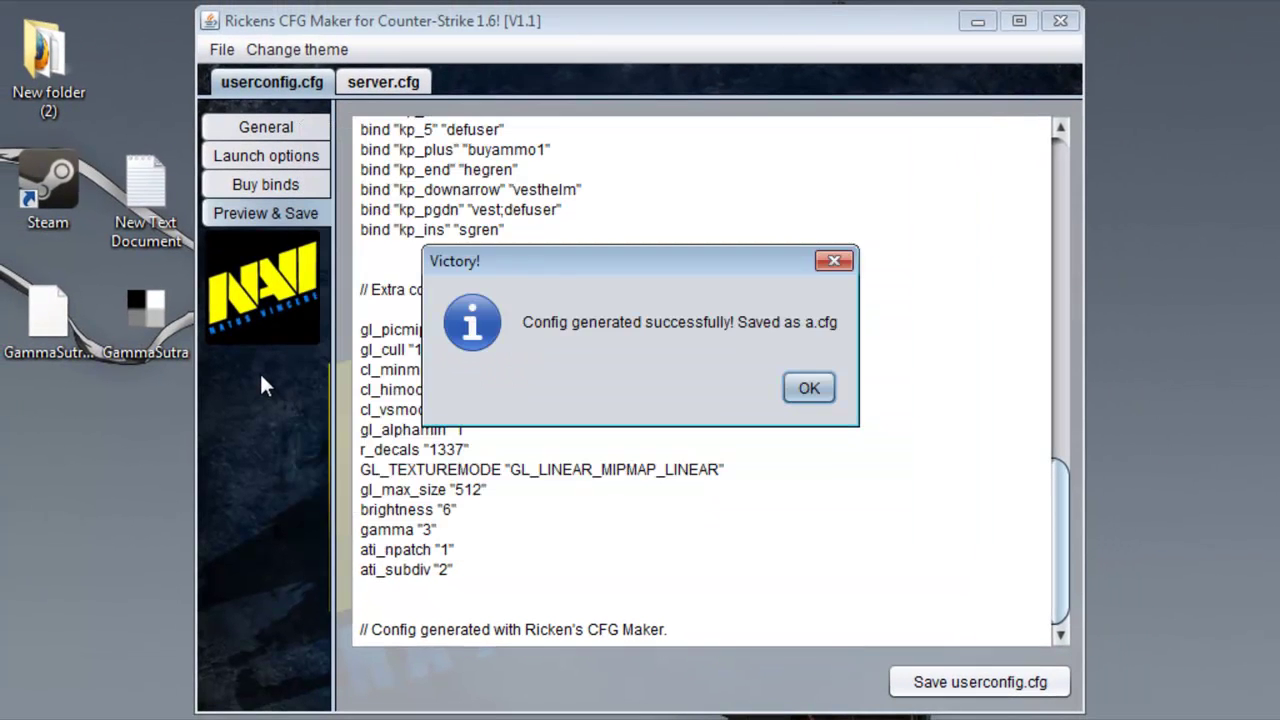
left_click(809, 388)
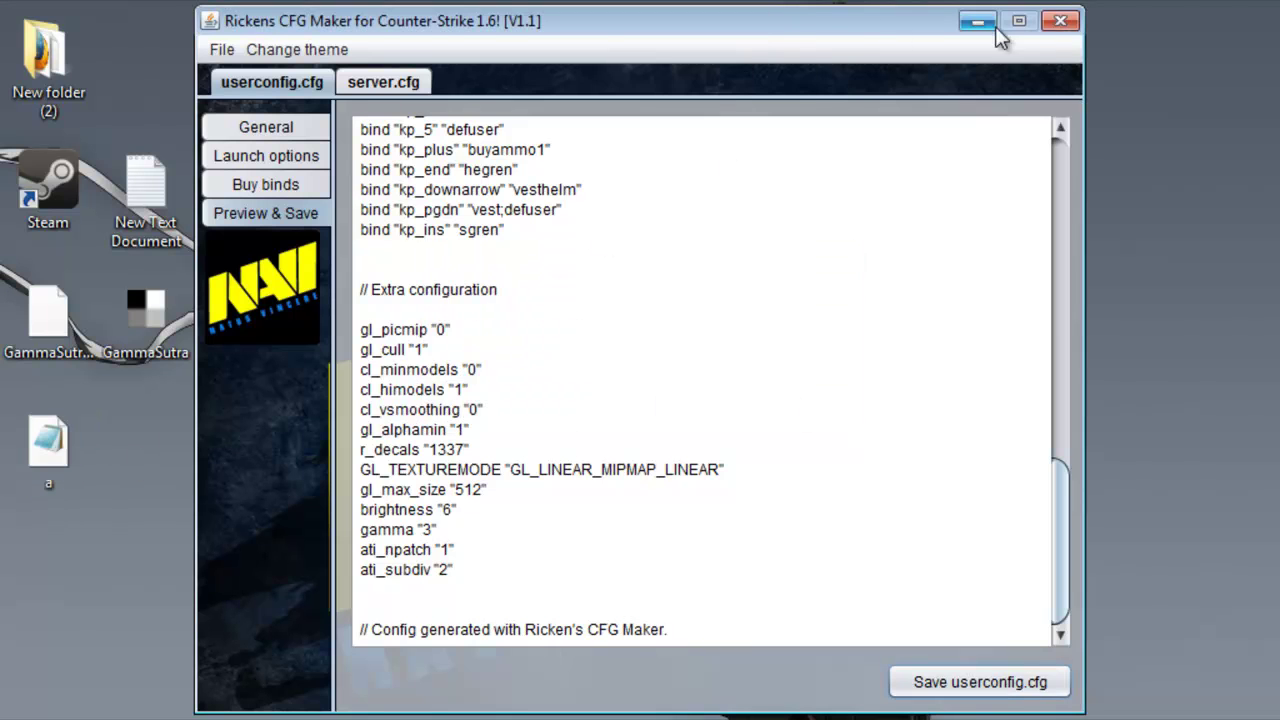
Step: Close the config maker and switch to the games library in Steam
left_click(1054, 27)
left_click(1081, 702)
right_click(1020, 702)
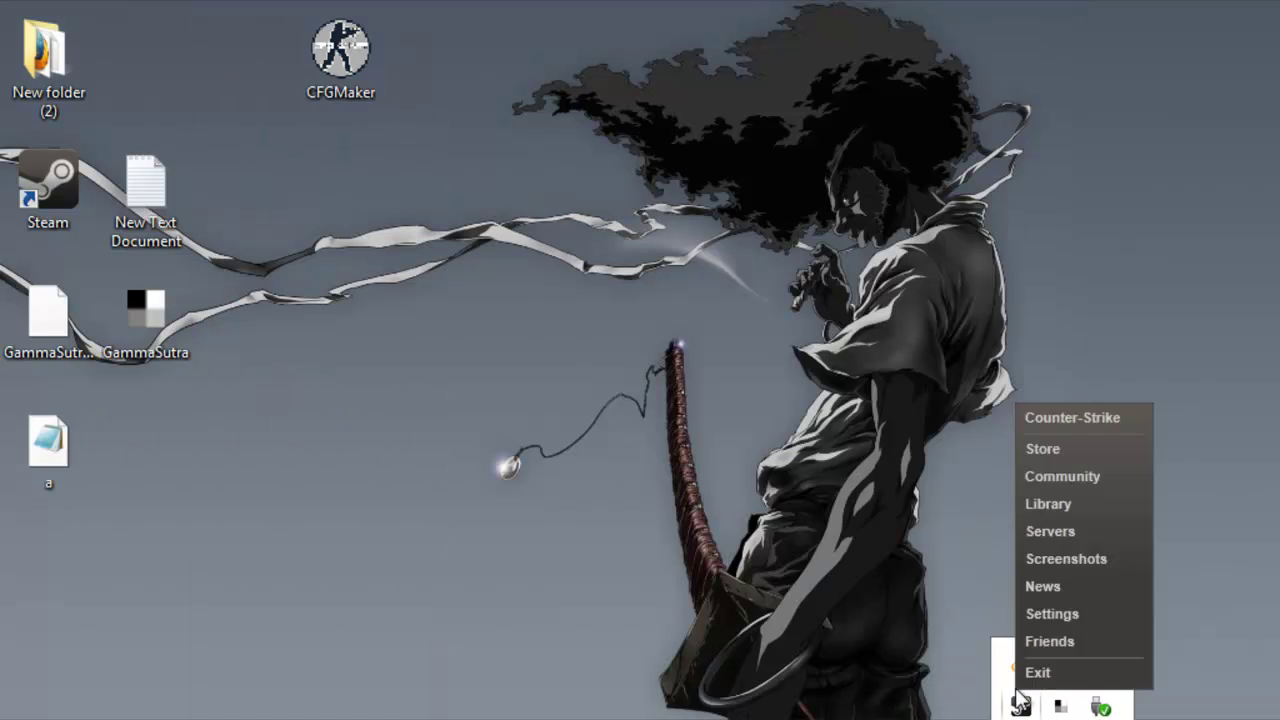
left_click(1050, 495)
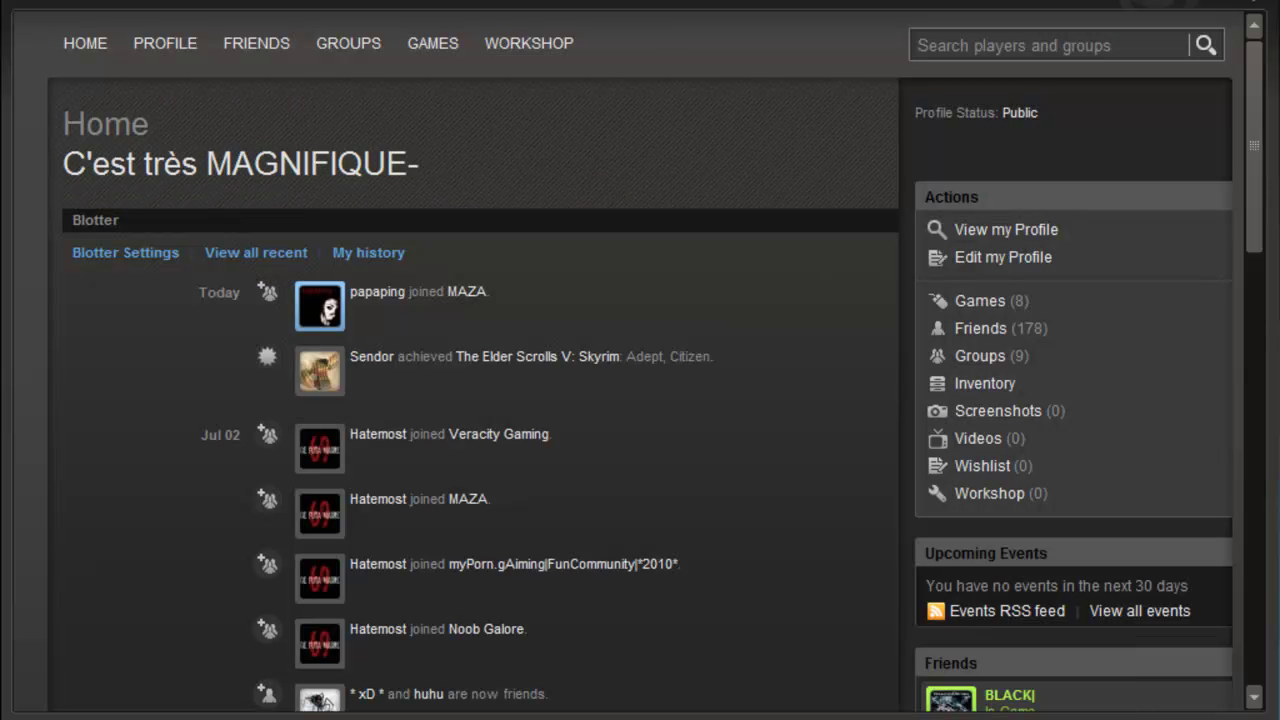
left_click(260, 1)
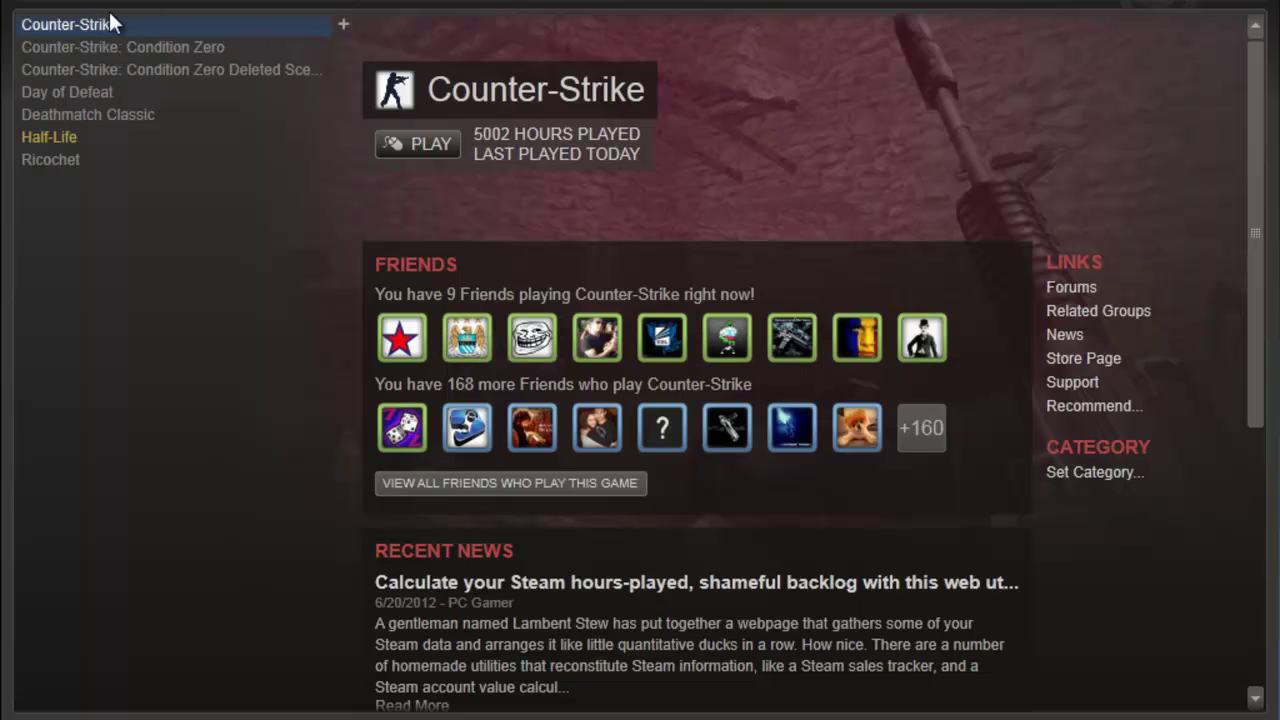
Step: Open the launch options of Counter-Strike from the game's properties
right_click(75, 16)
left_click(124, 315)
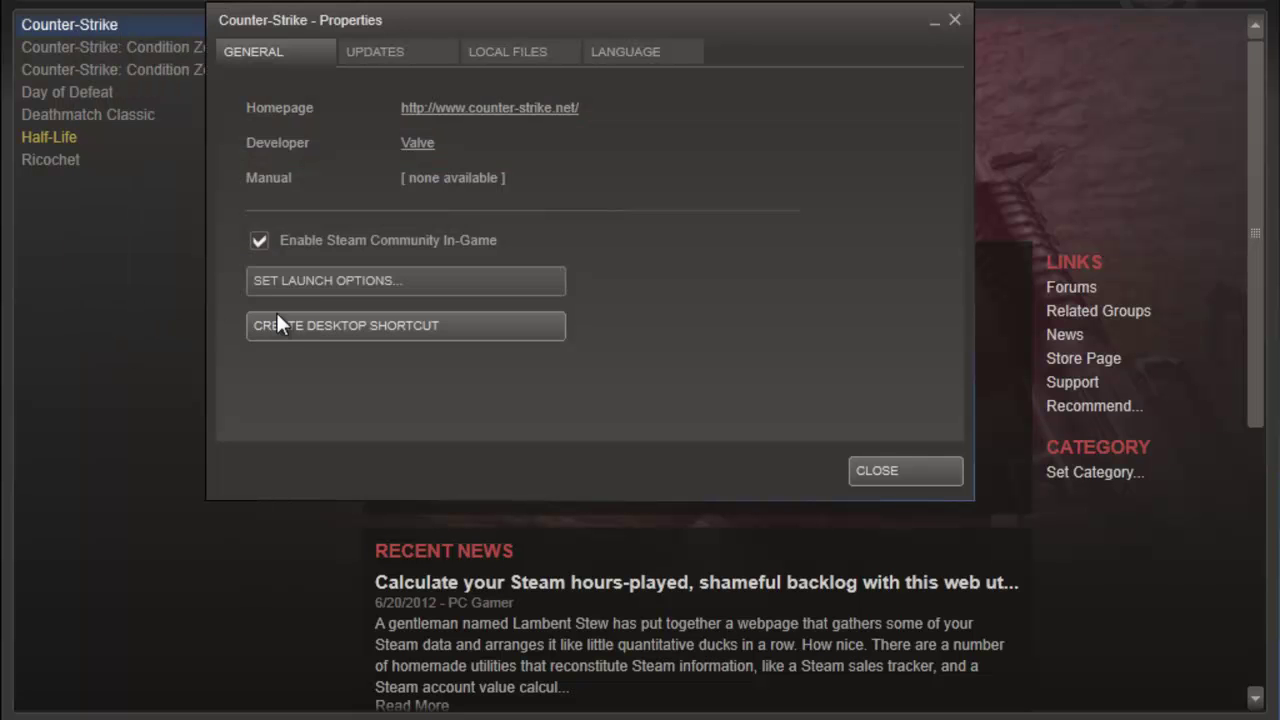
left_click(329, 281)
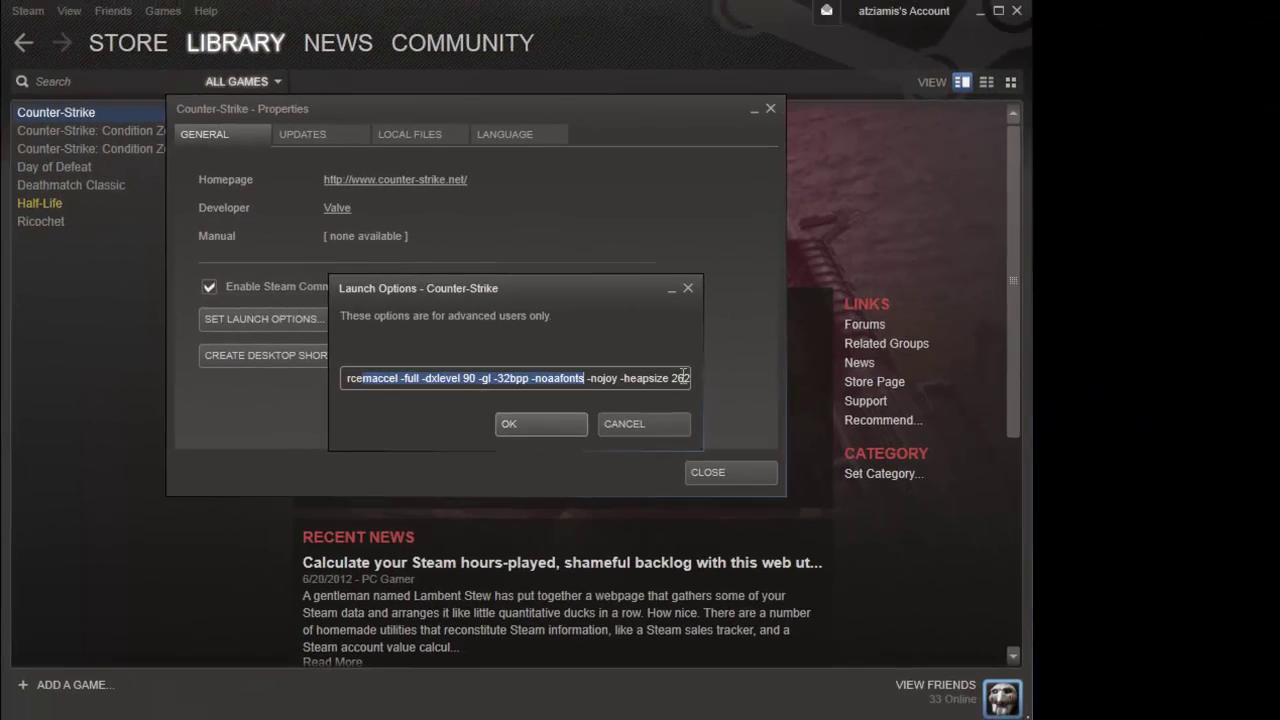
key("ctrl+a")
key("BackSpace")
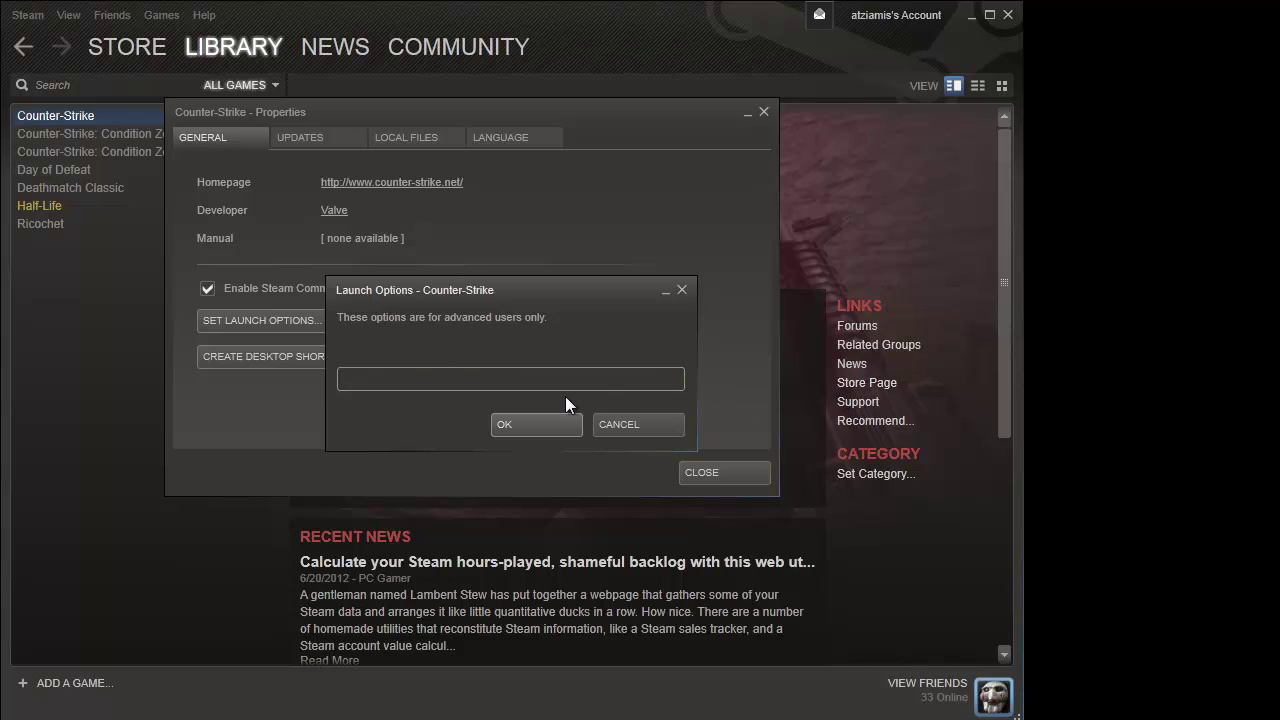
type("bforc")
key("ctrl+z")
key("ctrl+z")
key("ctrl+a")
key("BackSpace")
key("ctrl+z")
key("ctrl+a")
Step: Delete the selected launch parameter text just ahead of -full, accept the launch options and close the Counter-Strike properties
left_click(467, 382)
left_click_drag(622, 380, 401, 395)
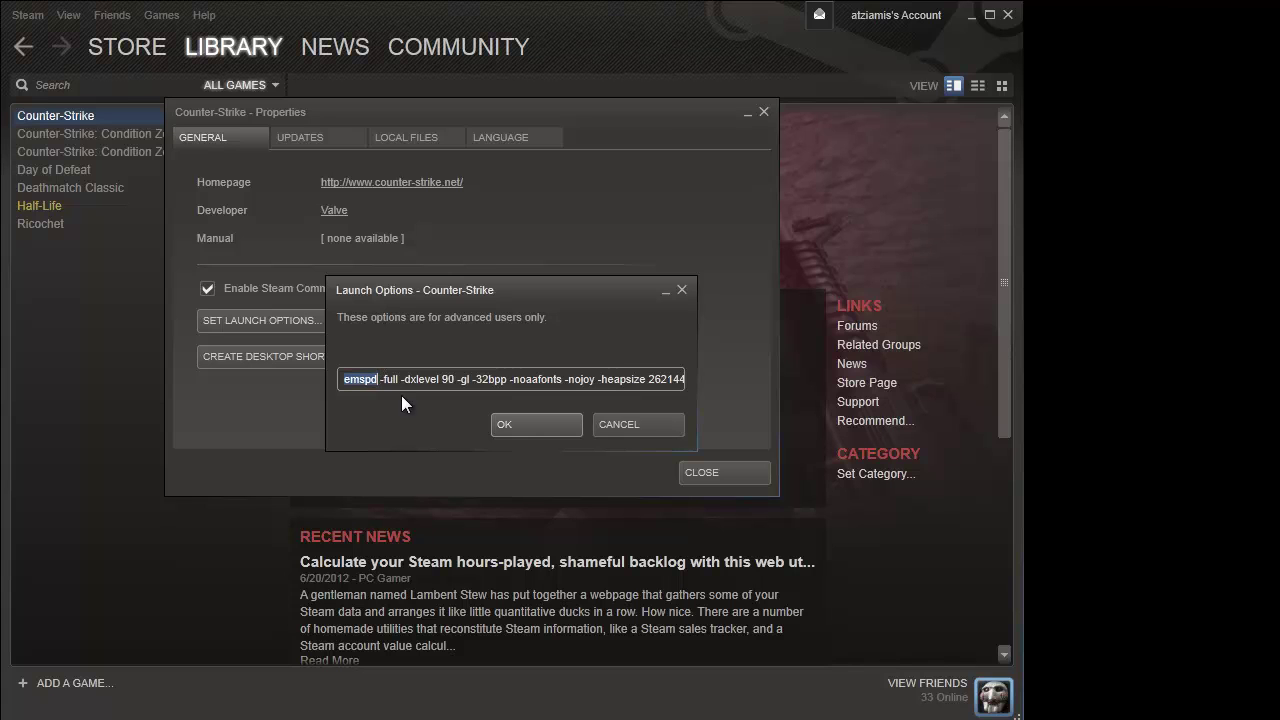
key("Delete")
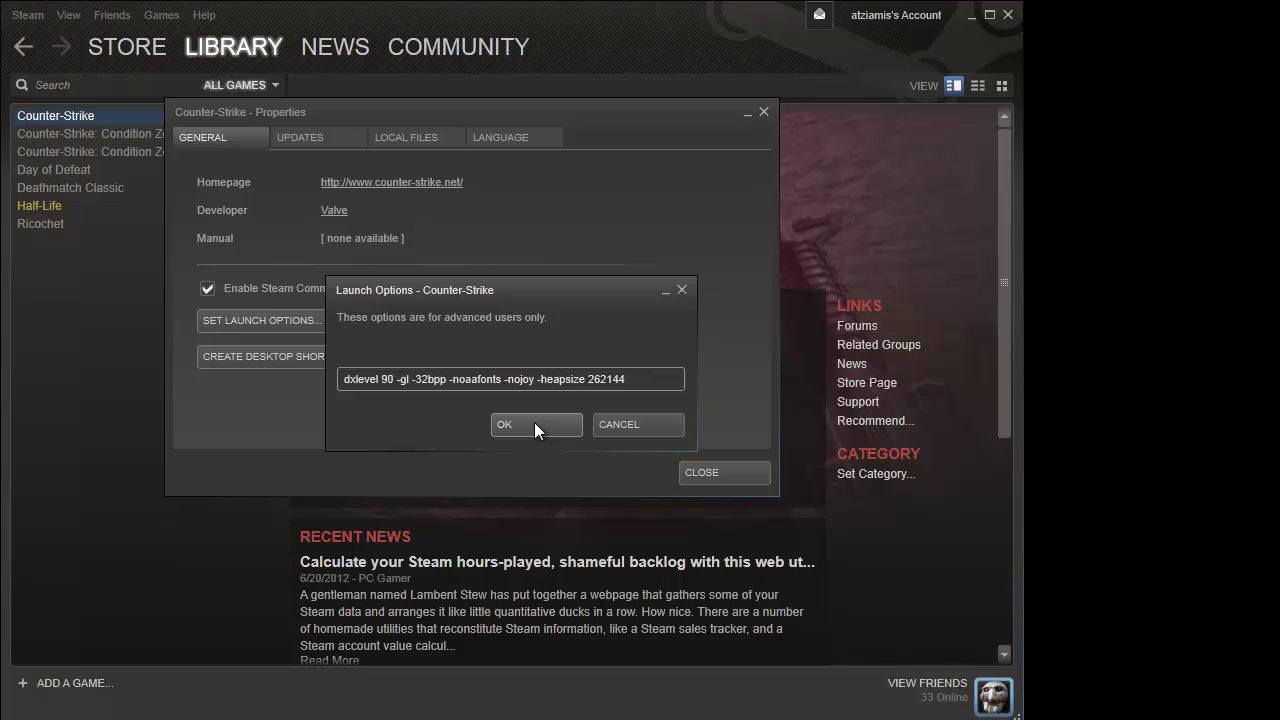
left_click(534, 424)
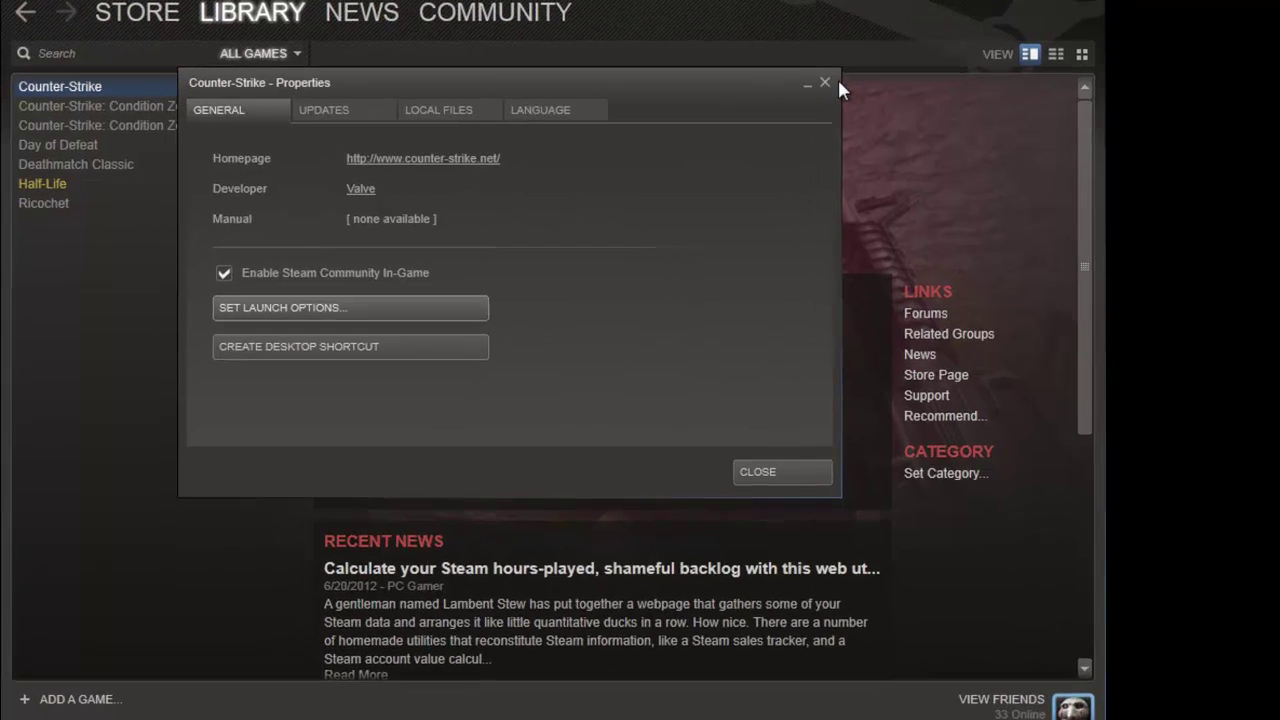
left_click(764, 111)
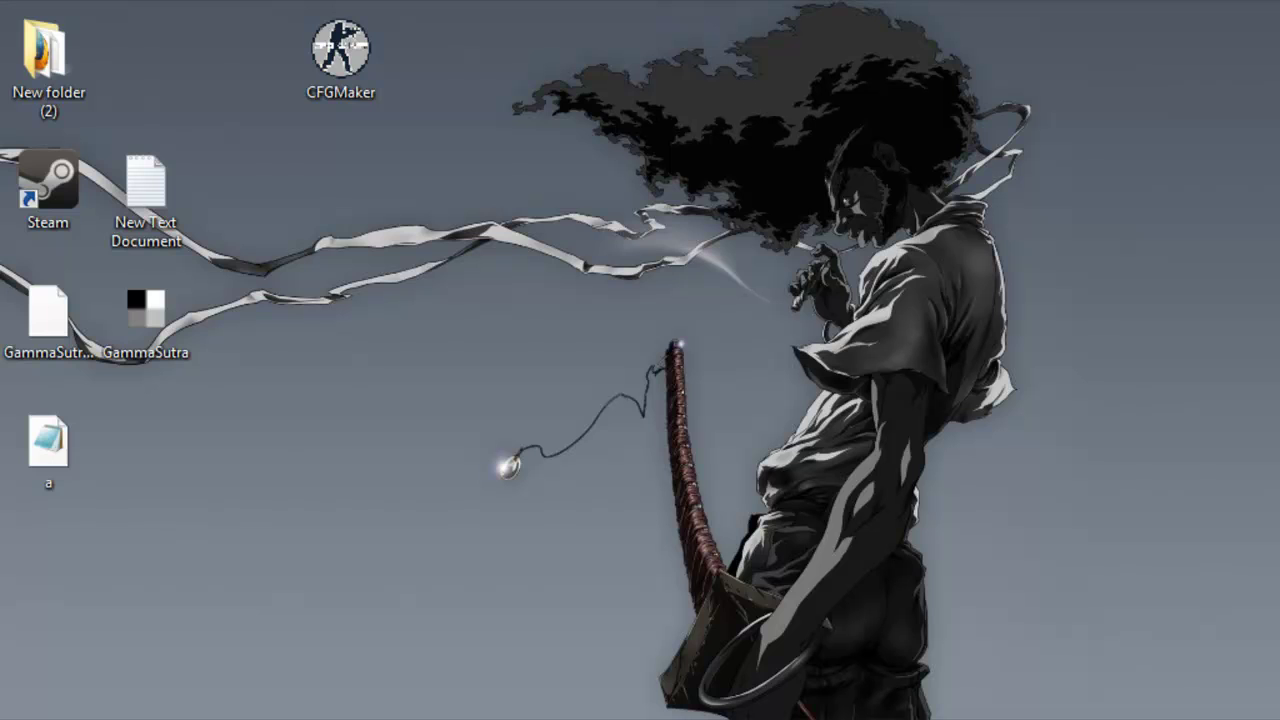
Step: Open the Steam installation folder through the file location in the desktop Steam shortcut's properties
right_click(40, 192)
left_click(210, 712)
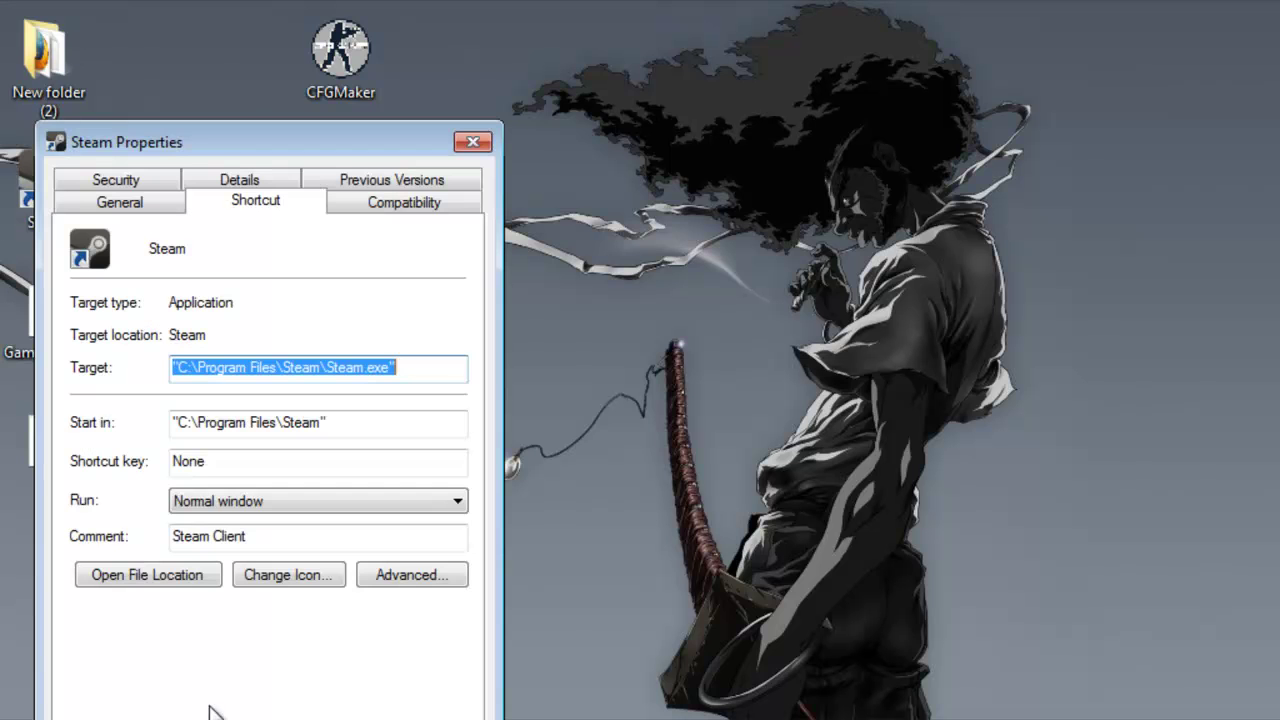
left_click_drag(200, 154, 390, 96)
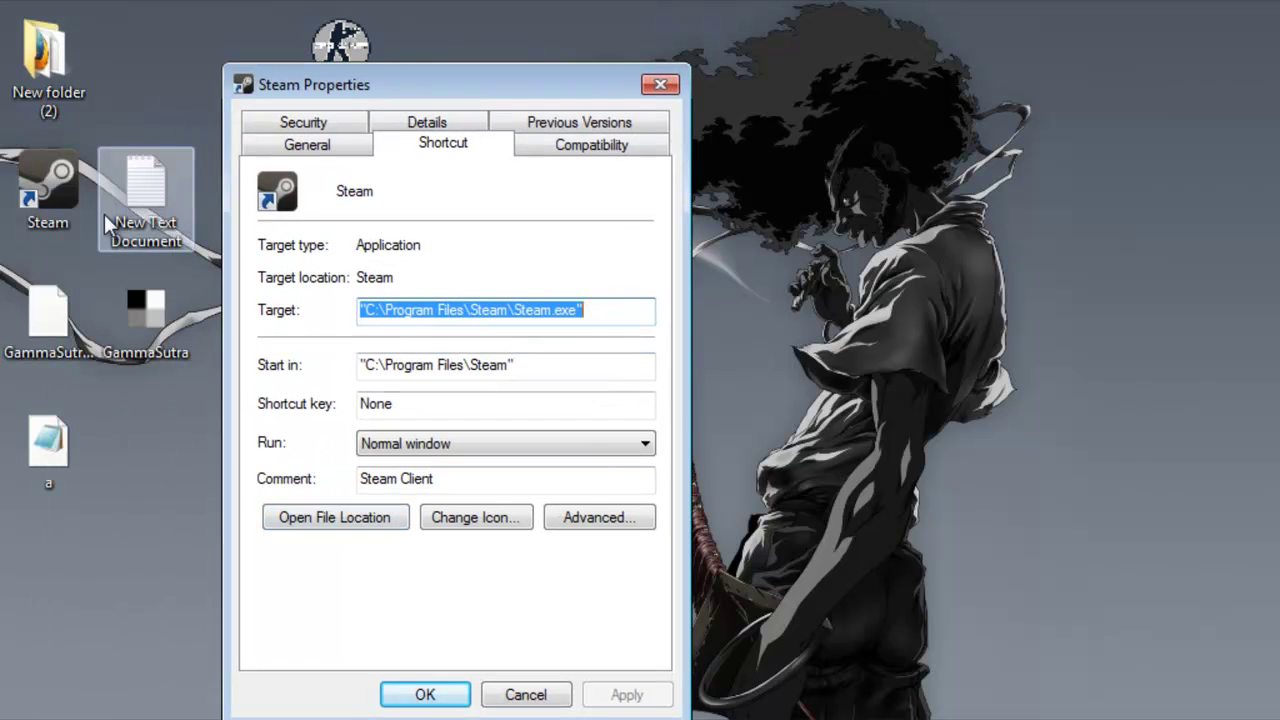
left_click(337, 518)
scroll(400, 128, "up", 10)
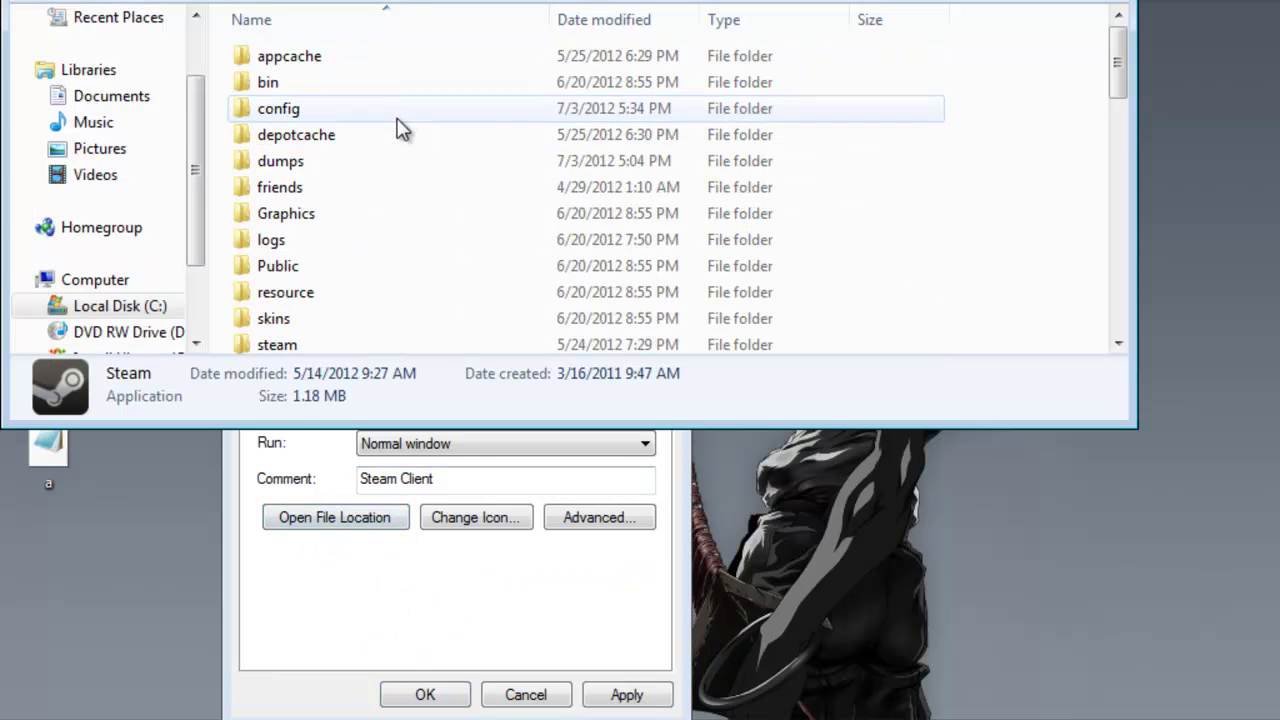
Step: Open the counter-strike folder under the Steam account's directory and go into its folder holding the game's CFG files
scroll(380, 200, "down", 3)
double_click(334, 106)
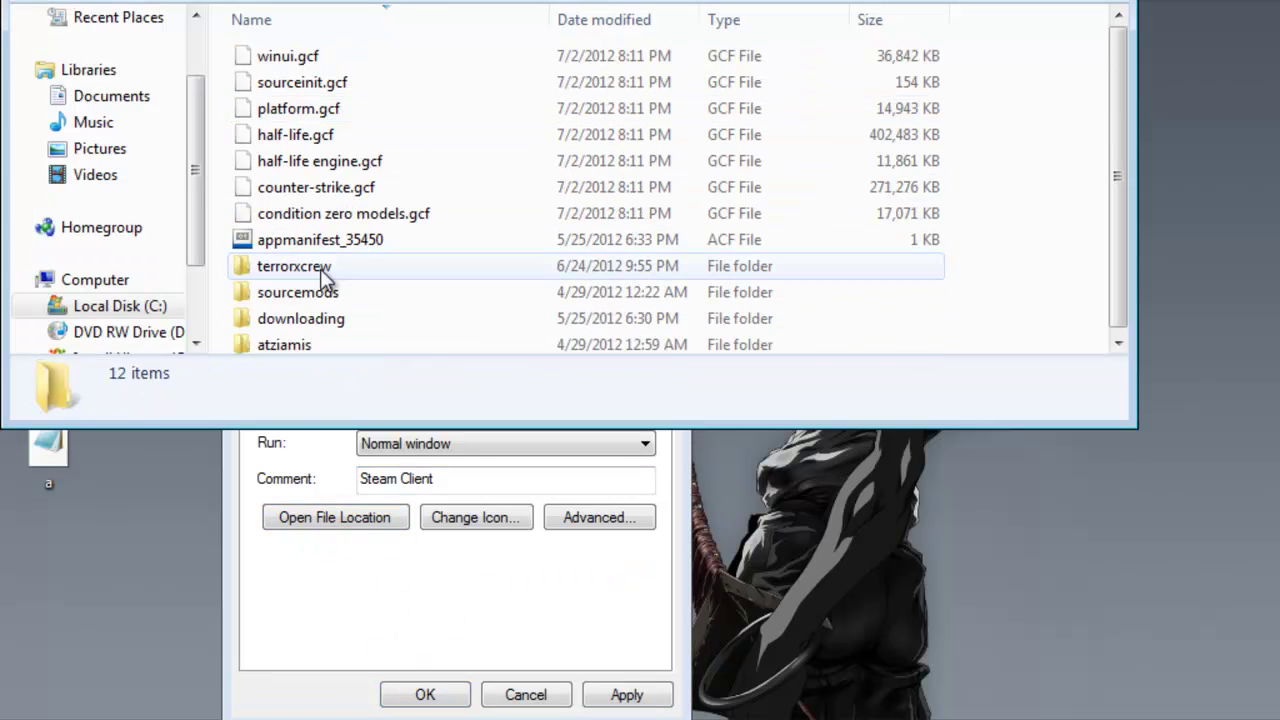
double_click(334, 343)
left_click(333, 55)
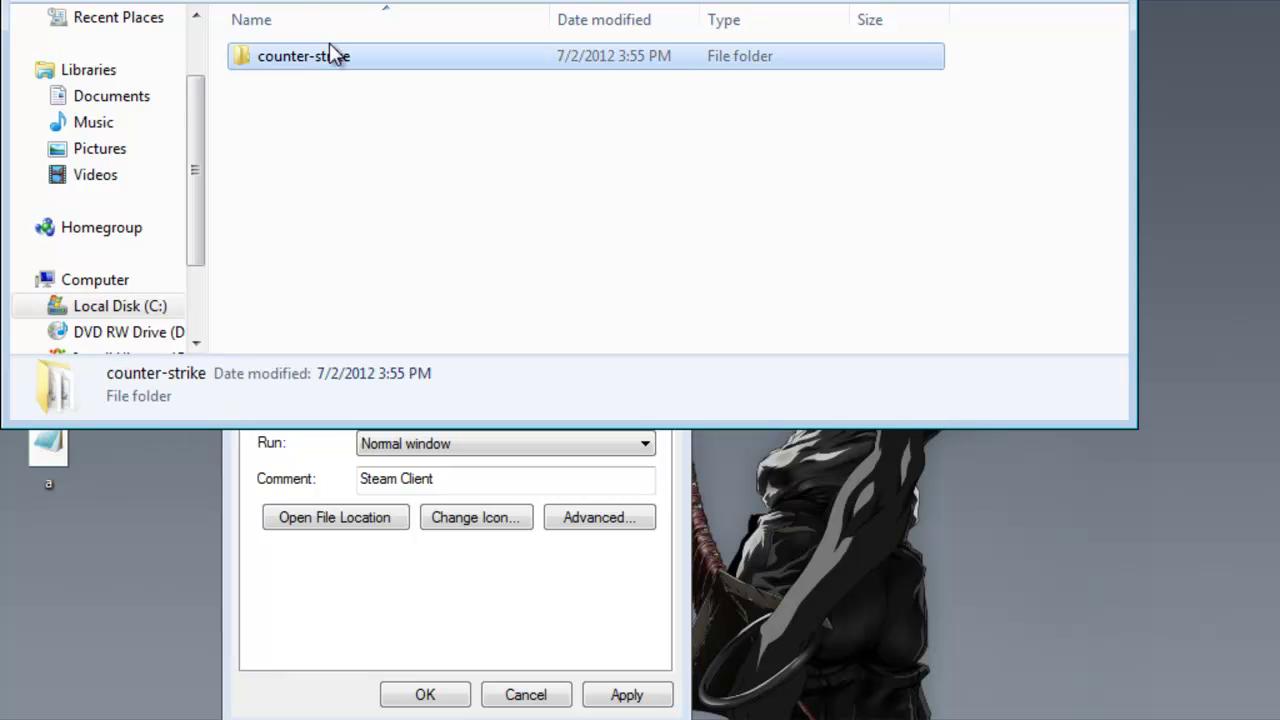
double_click(330, 55)
double_click(329, 52)
scroll(327, 180, "down", 7)
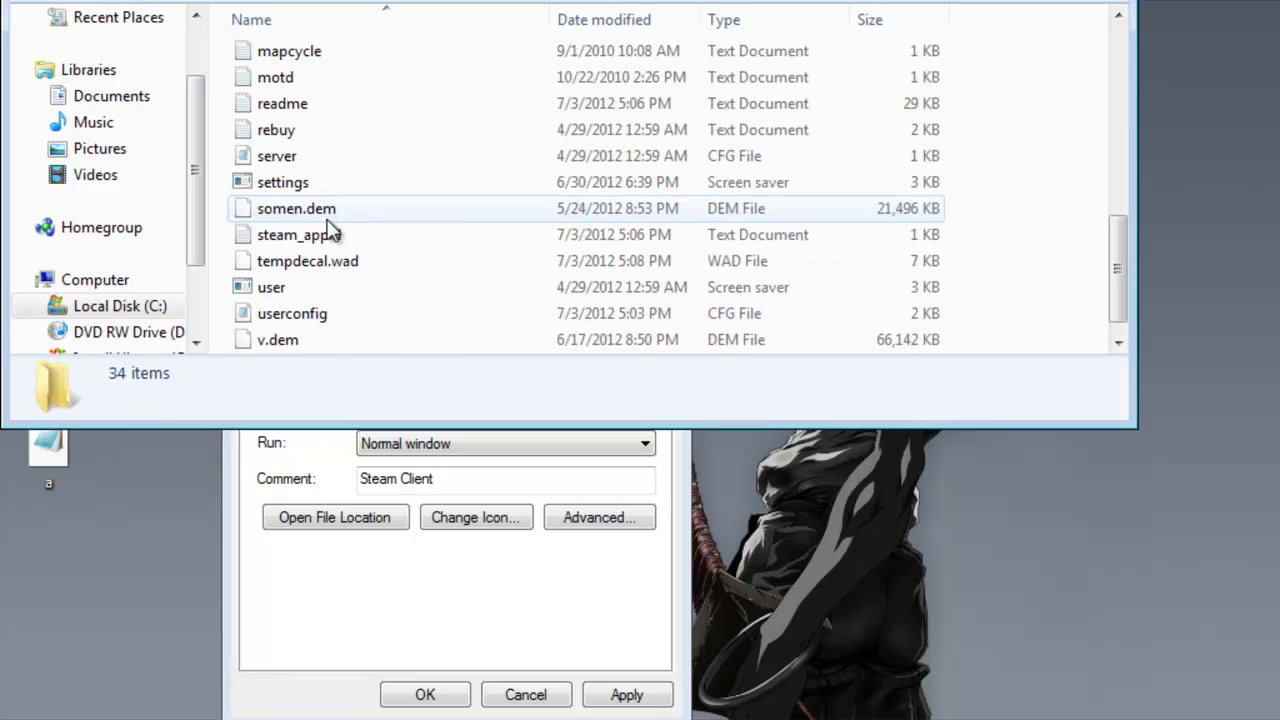
Step: Move the desktop file a.cfg into the game's configuration folder and close the folder and shortcut properties windows
scroll(330, 230, "up", 4)
right_click(443, 230)
left_click_drag(57, 452, 434, 215)
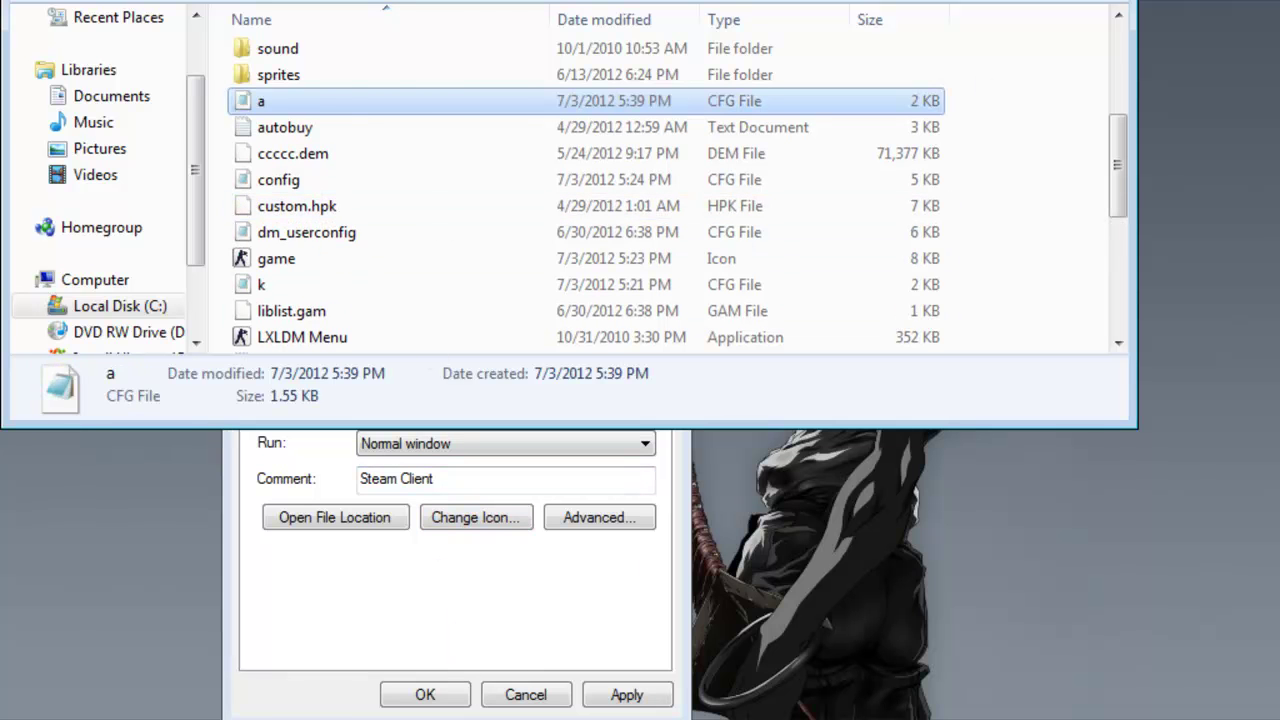
key("alt+F4")
left_click(664, 86)
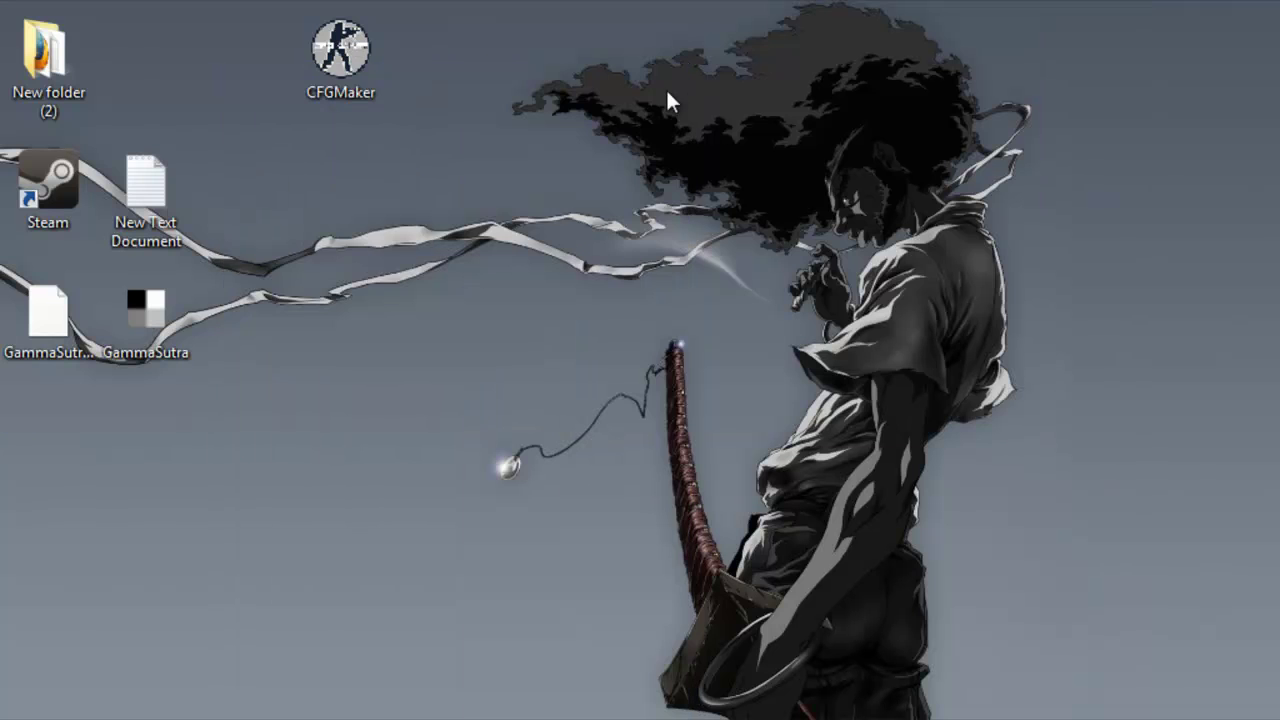
Step: Create a new text document on the desktop and open it for editing
right_click(538, 313)
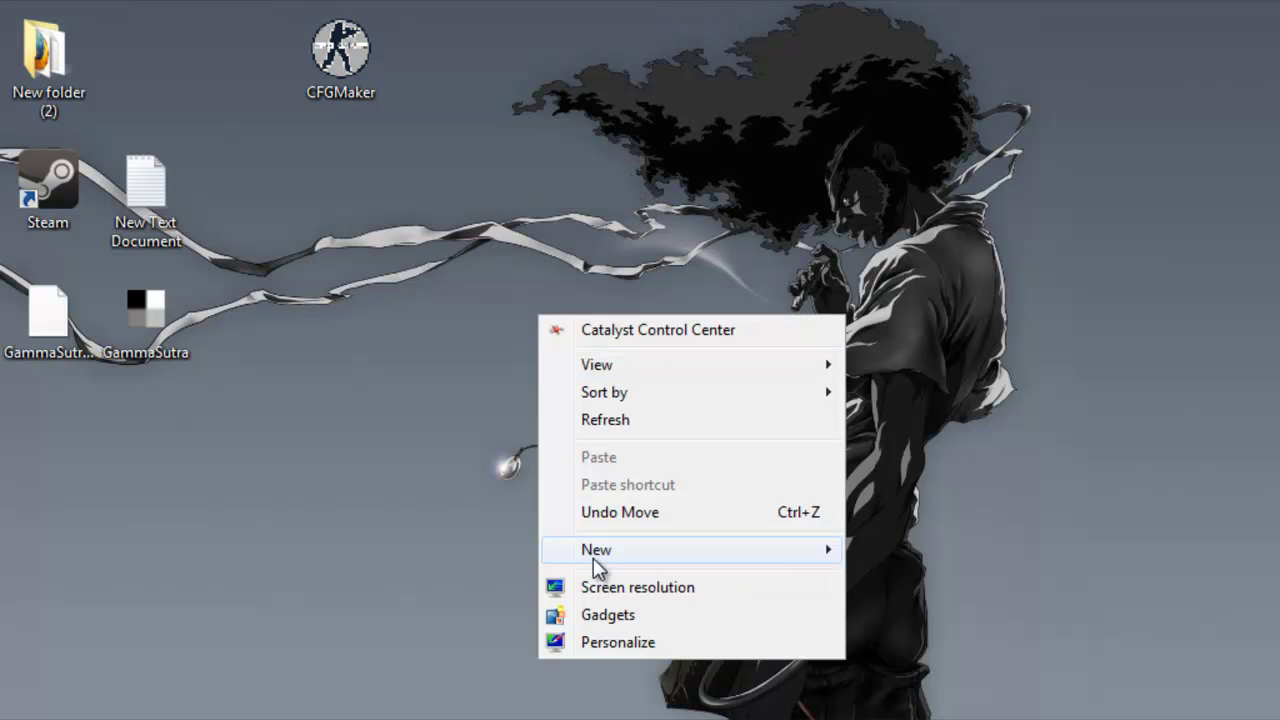
mouse_move(636, 560)
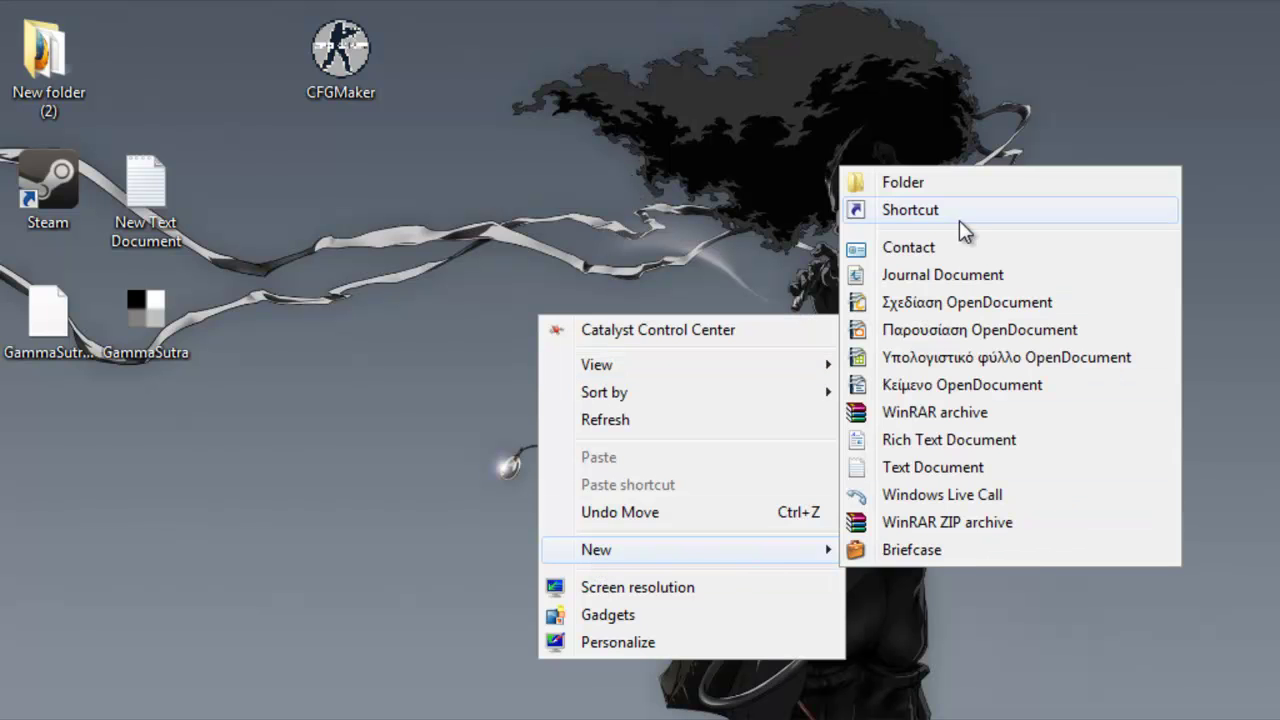
left_click(920, 468)
double_click(566, 336)
Step: Write the console command exec a.cfg in the blank document and close it without saving
type("e")
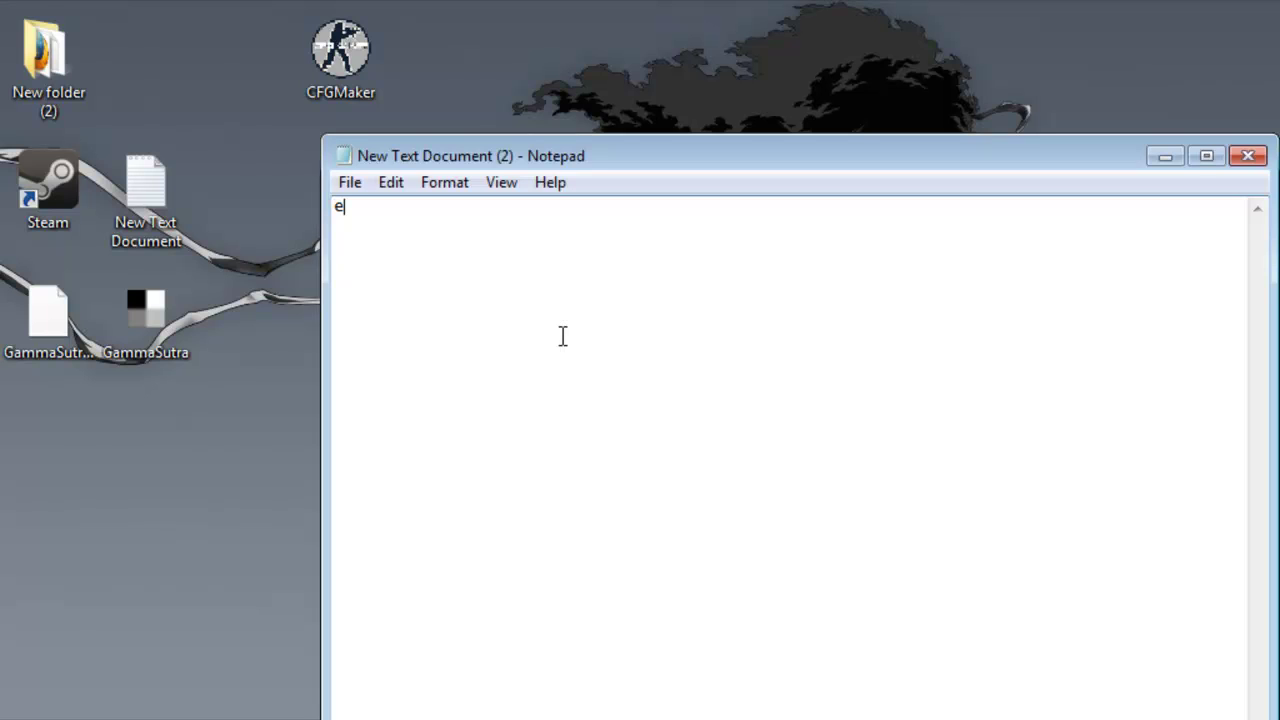
key("BackSpace")
type("EXEC")
key("BackSpace")
key("BackSpace")
key("BackSpace")
key("BackSpace")
type("e")
key("BackSpace")
type("exec a.cfg")
key("Return")
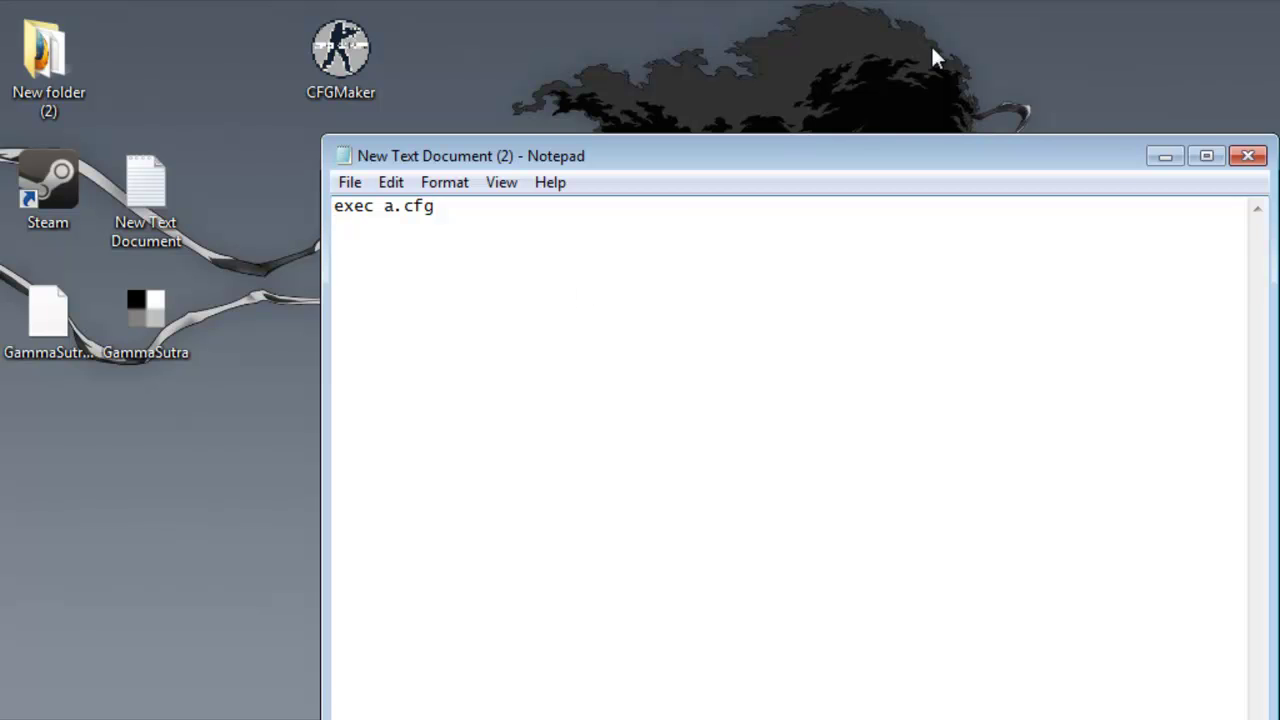
left_click(1248, 157)
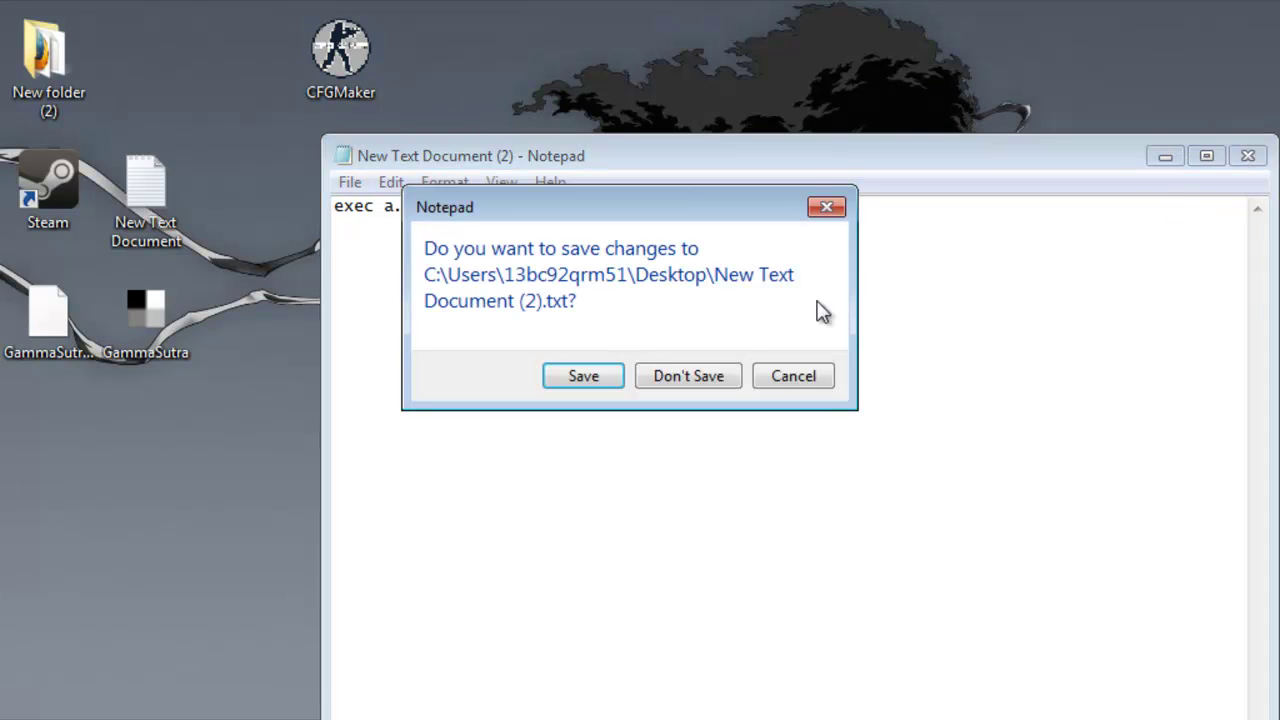
left_click(682, 374)
Step: Rearrange the desktop icons: New Text Document (2) above New Text Document, CFGMaker below the GammaSutra file, and the GammaSutra program in open space
left_click_drag(527, 323, 170, 68)
left_click_drag(328, 98, 35, 480)
left_click_drag(148, 342, 401, 462)
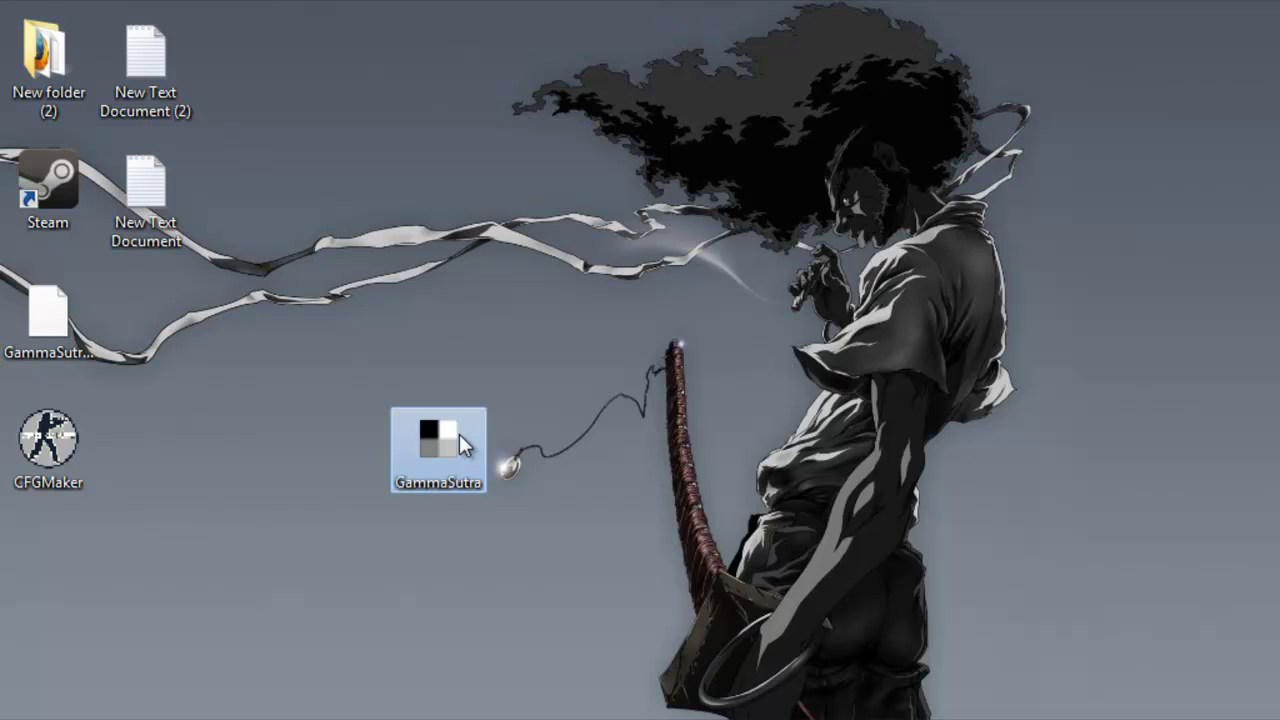
Step: Open the GammaSutra controls from the hidden notification area icons
left_click(1062, 718)
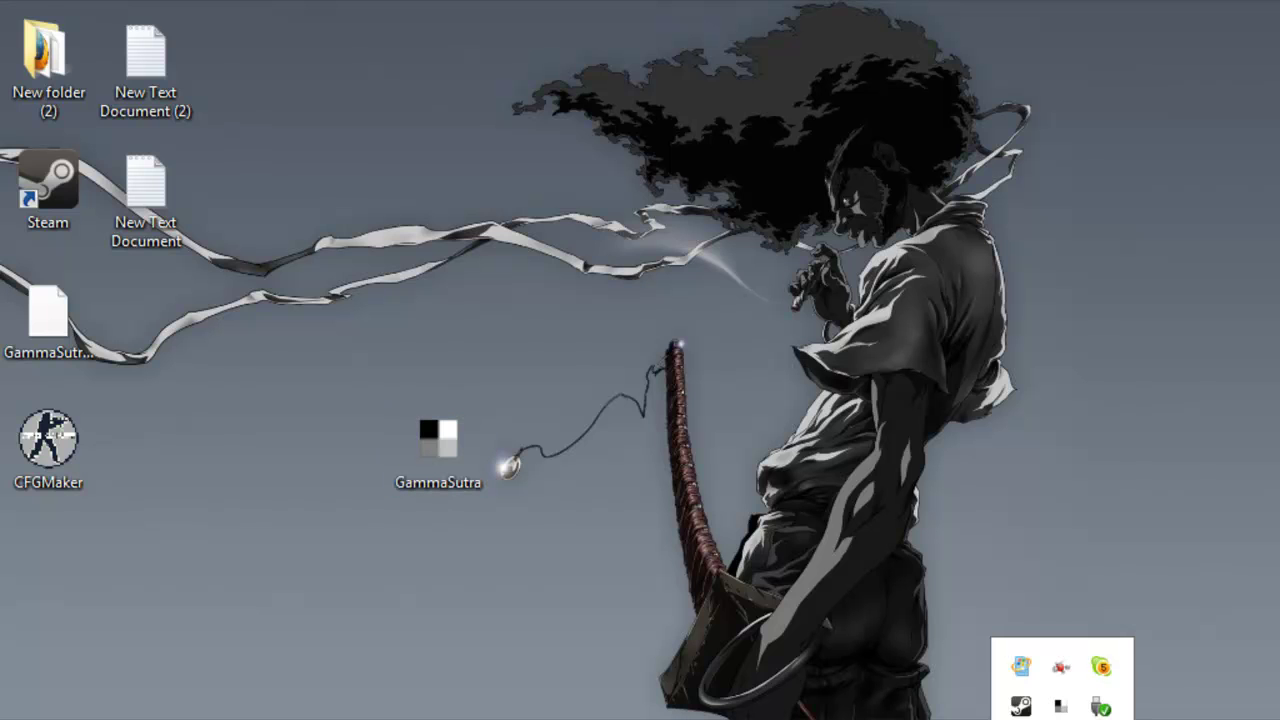
left_click(1062, 708)
left_click_drag(1042, 660, 1040, 606)
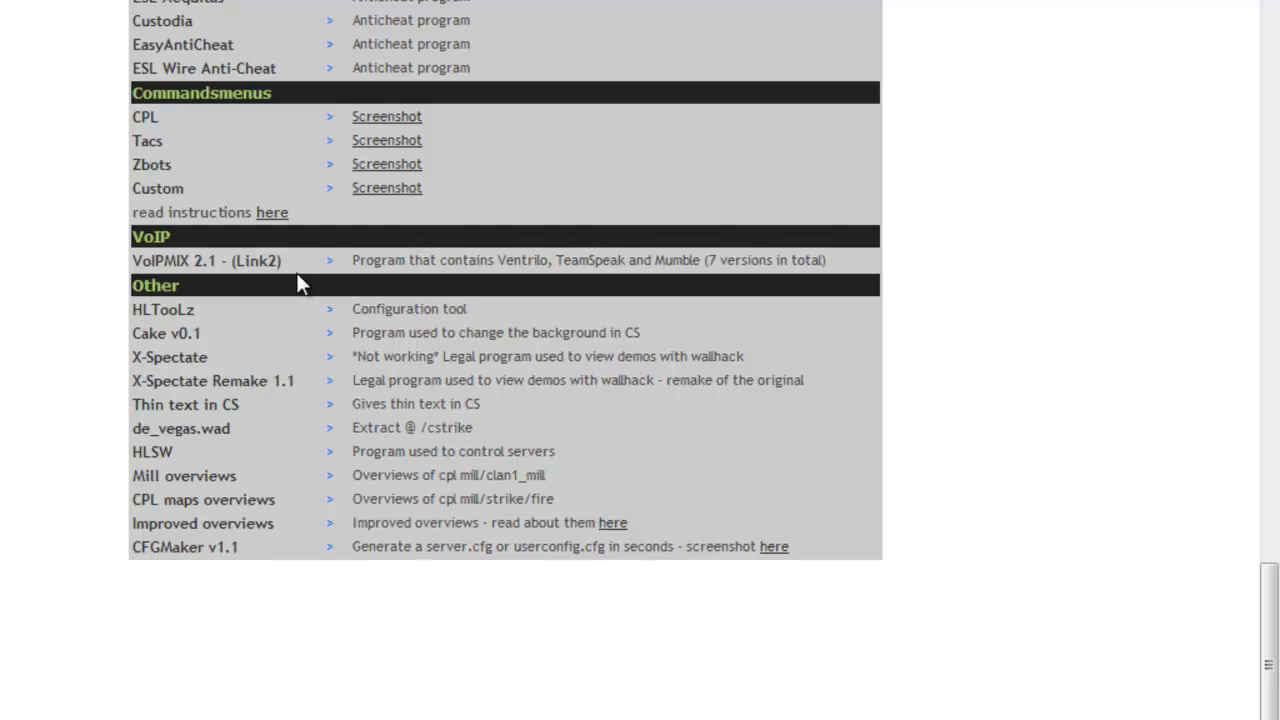
Step: Switch to the browser and look through the Counter-Strike downloads page, including its Mouse and Gamma/Brightness sections
scroll(298, 280, "up", 15)
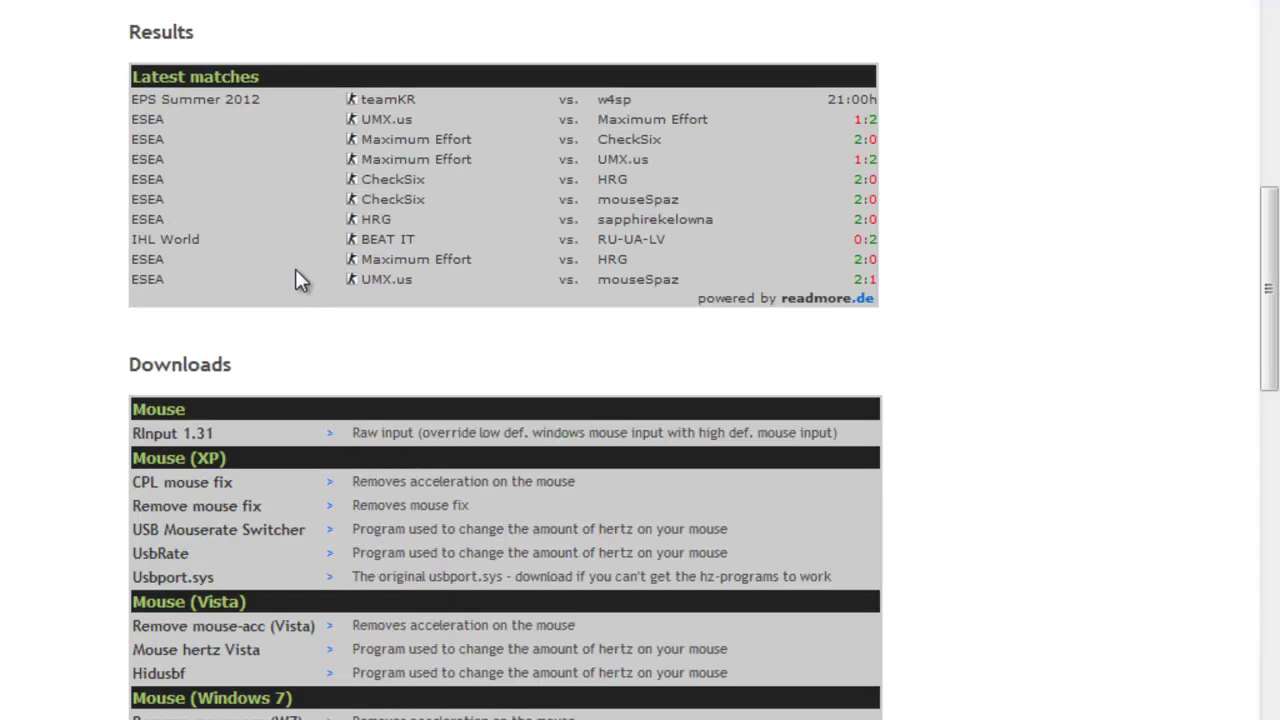
scroll(288, 259, "down", 15)
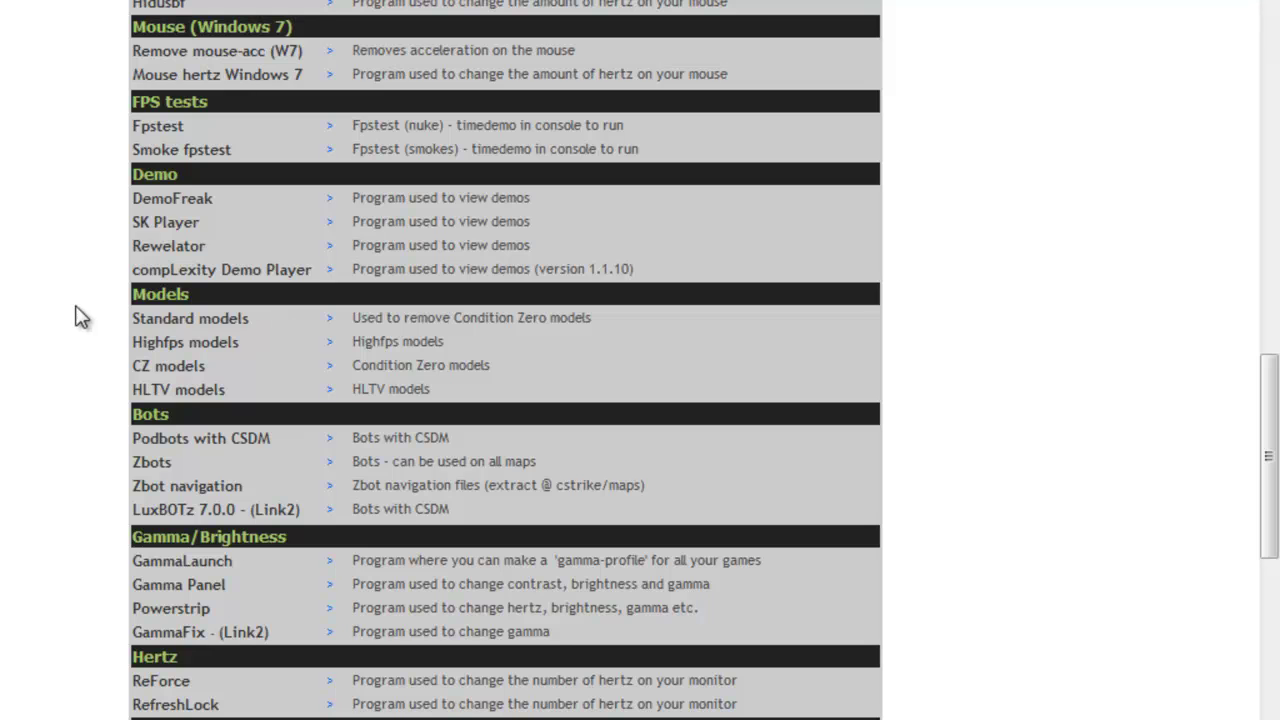
scroll(63, 296, "down", 5)
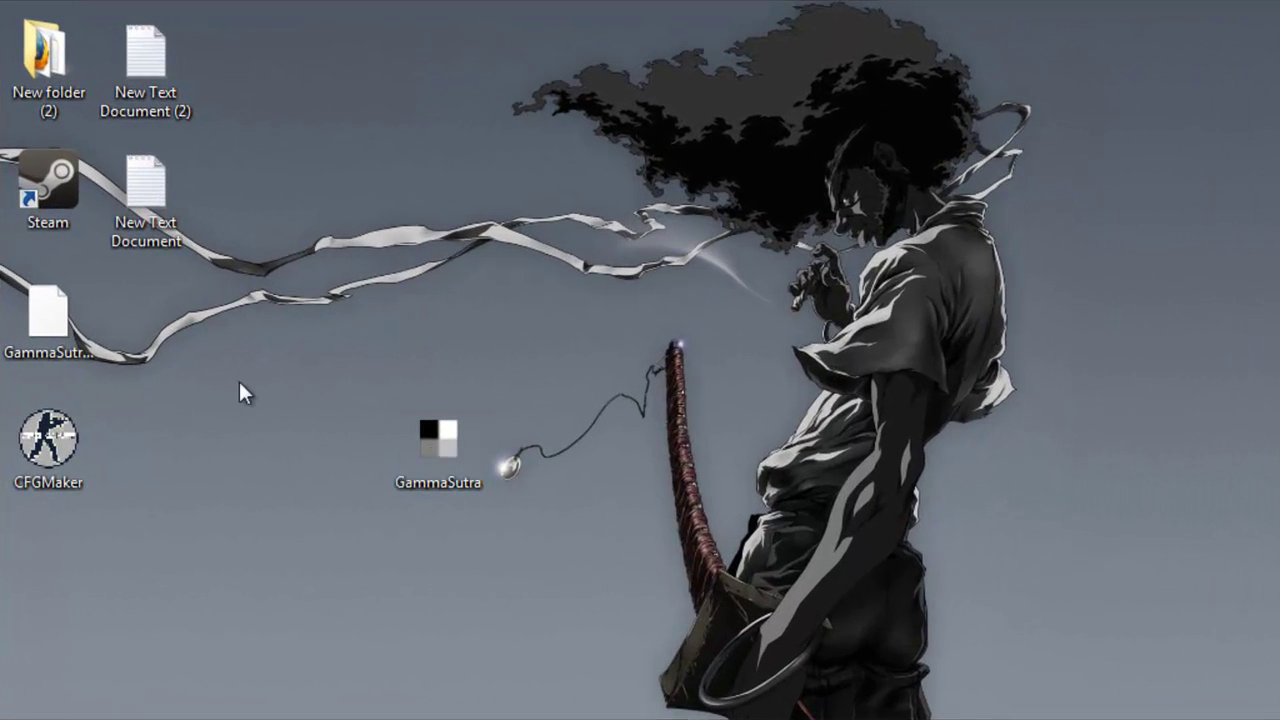
Step: Move the GammaSutra program icon back beside the GammaSutra file, below New Text Document
left_click_drag(481, 418, 250, 342)
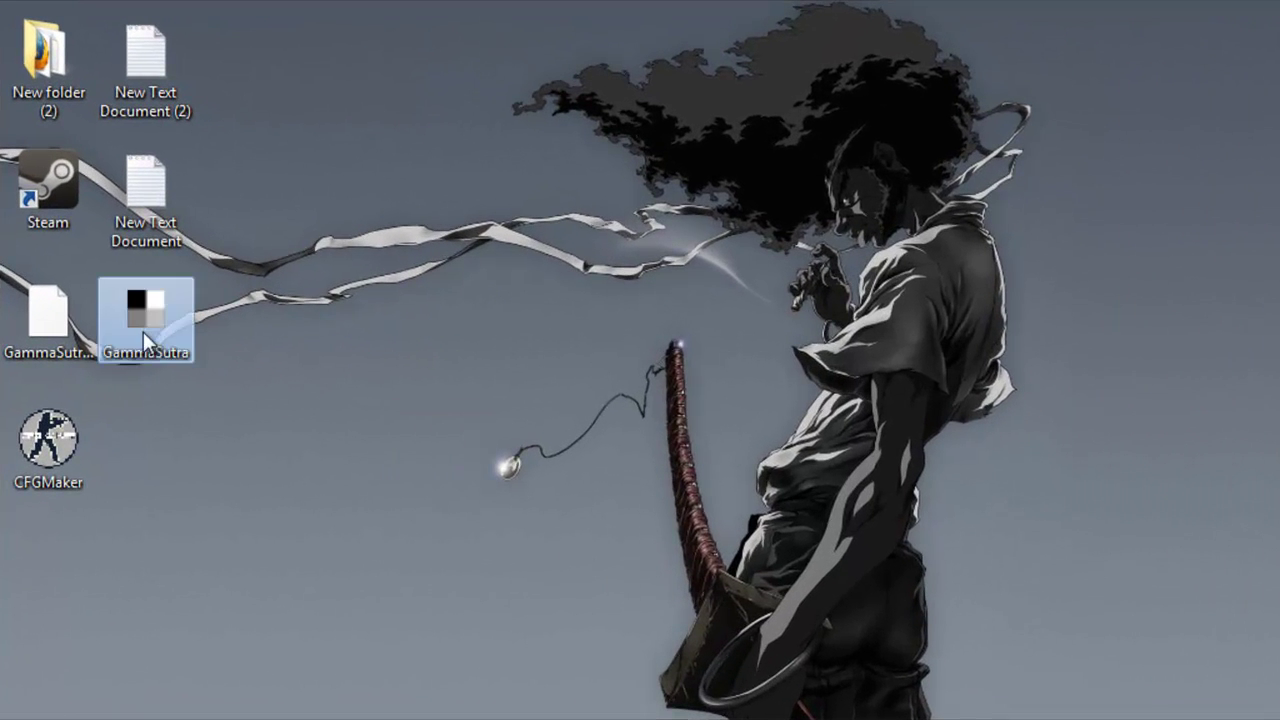